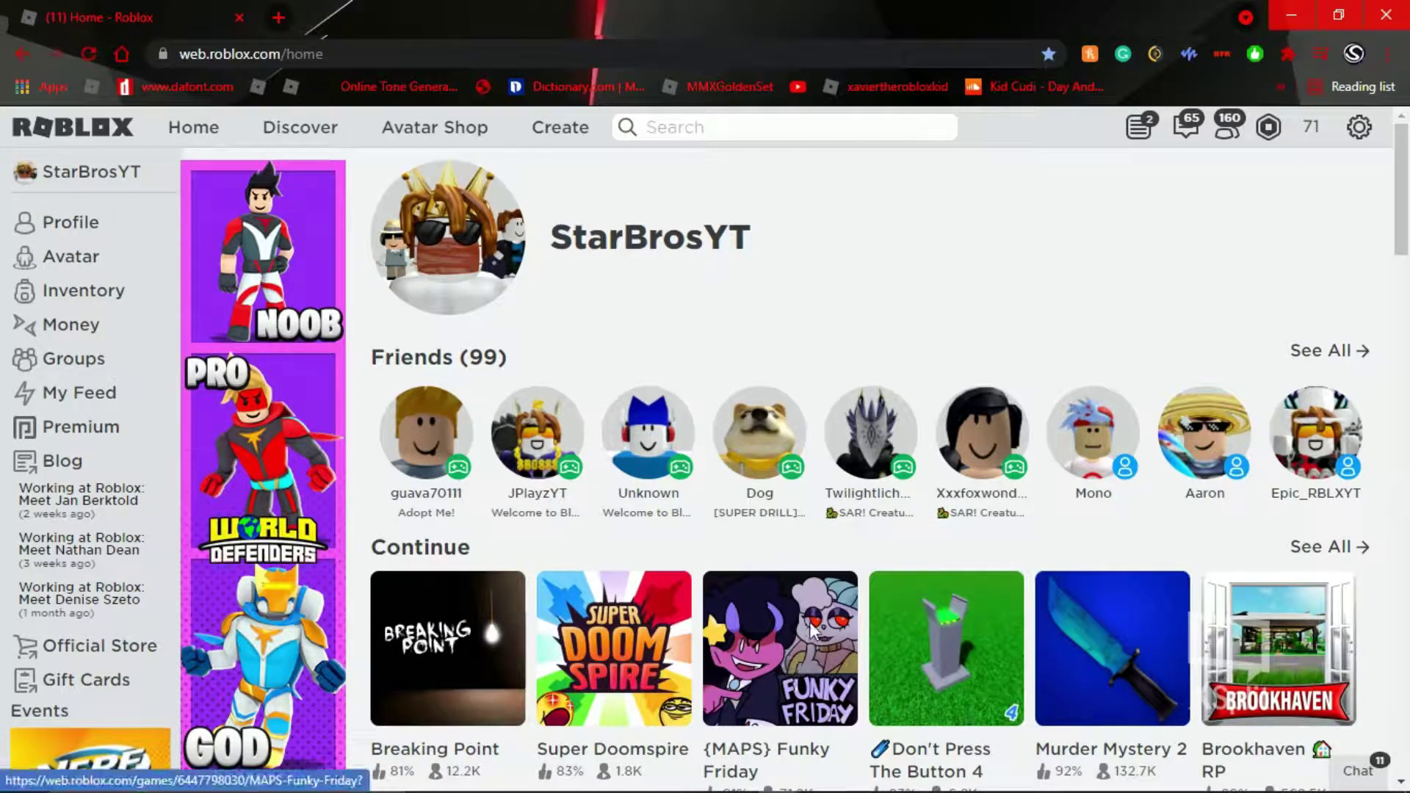
Step: Open the {MAPS} Funky Friday game page and launch Fraps from Windows search
{"action": "left_click", "coordinate": [814, 631]}
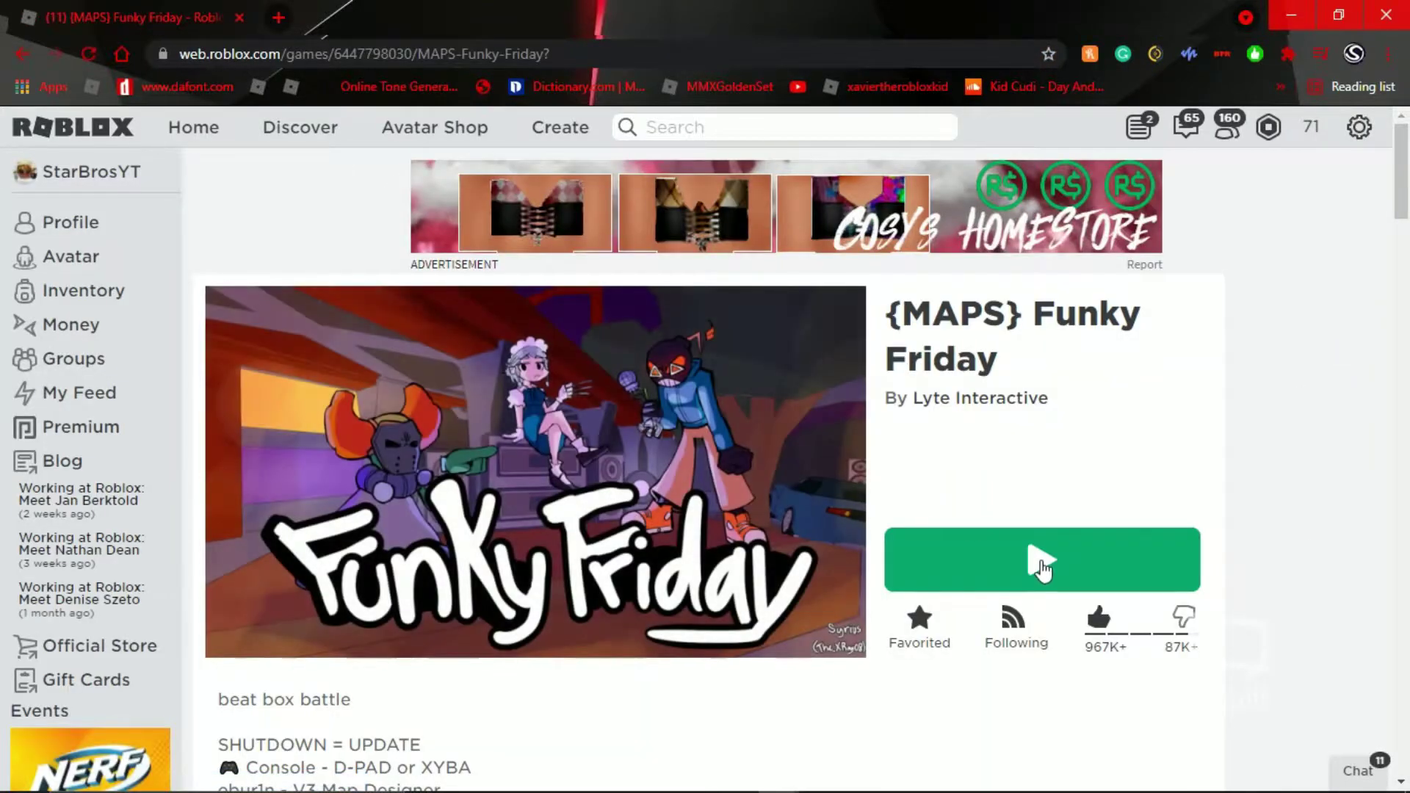
{"action": "left_click", "coordinate": [321, 775]}
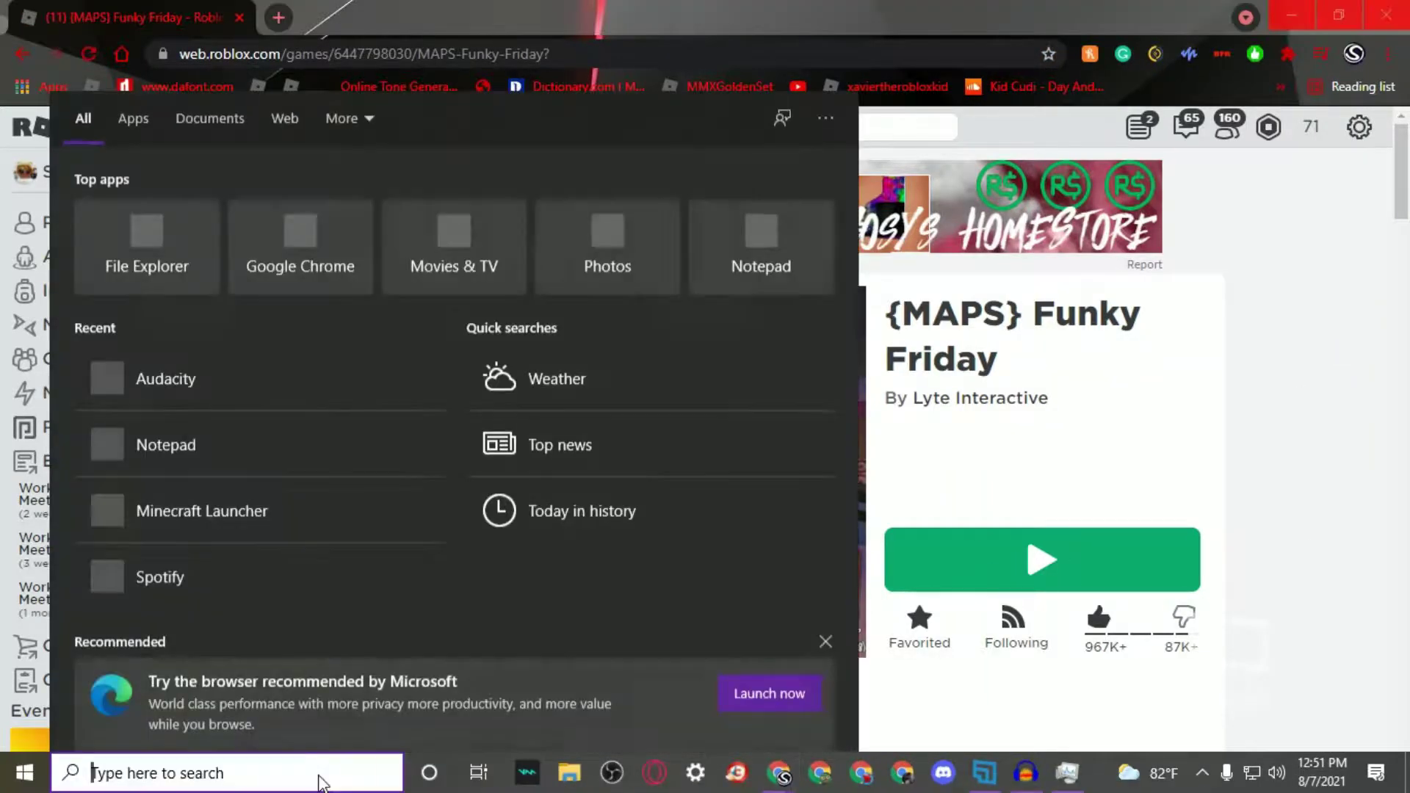
{"action": "type", "text": "fraps"}
{"action": "key", "text": "Return"}
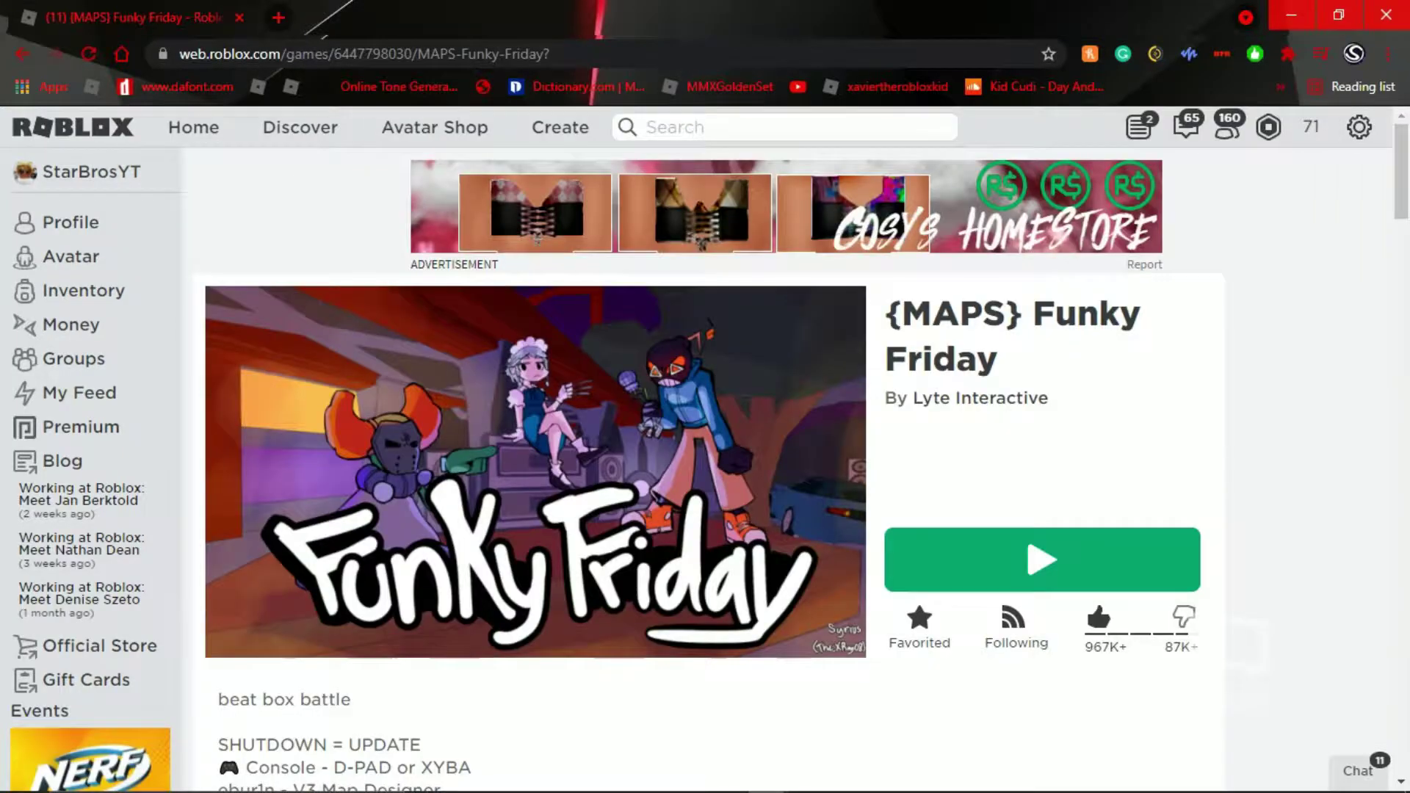
Step: Dismiss the image context menu and start playing Funky Friday
{"action": "right_click", "coordinate": [641, 598]}
{"action": "left_click", "coordinate": [524, 603]}
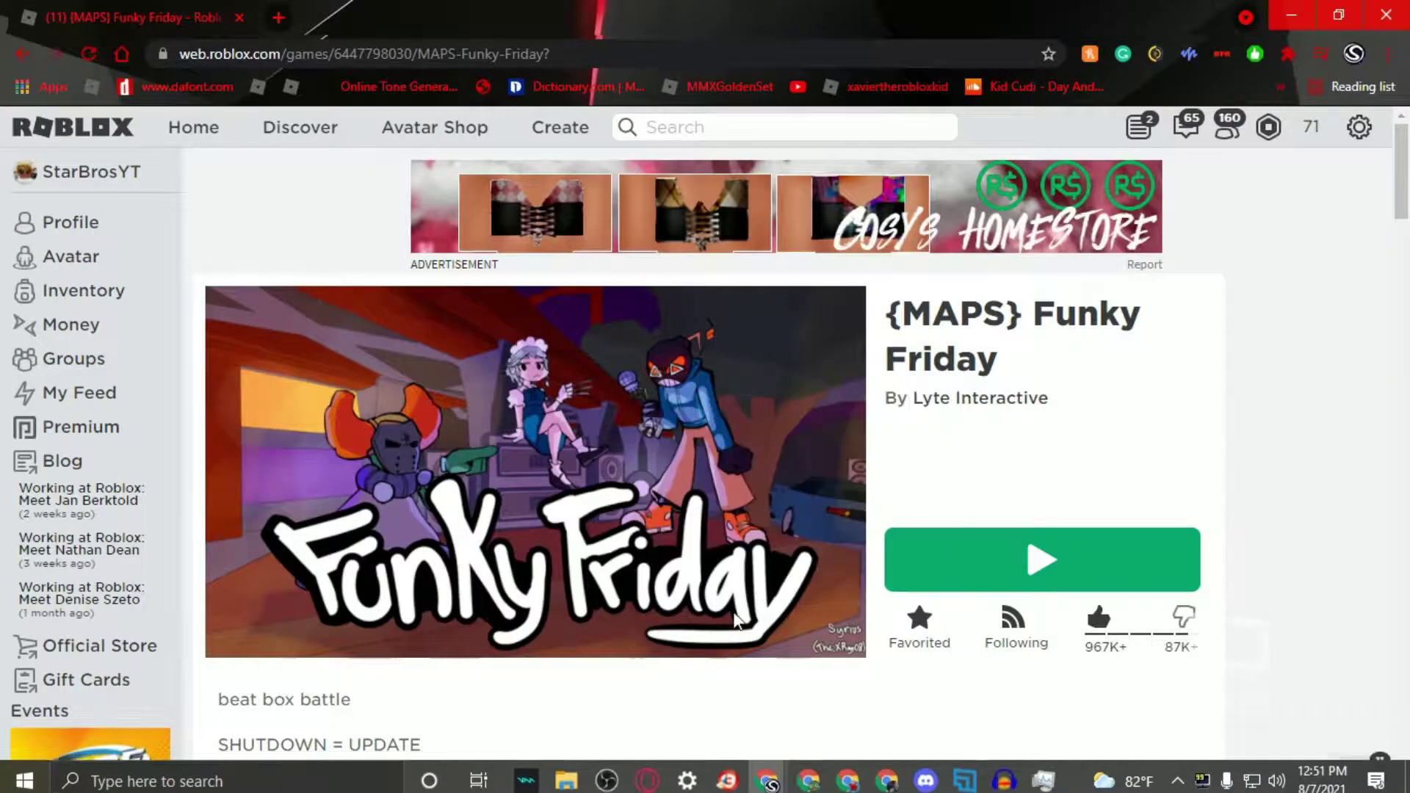
{"action": "left_click", "coordinate": [1040, 565]}
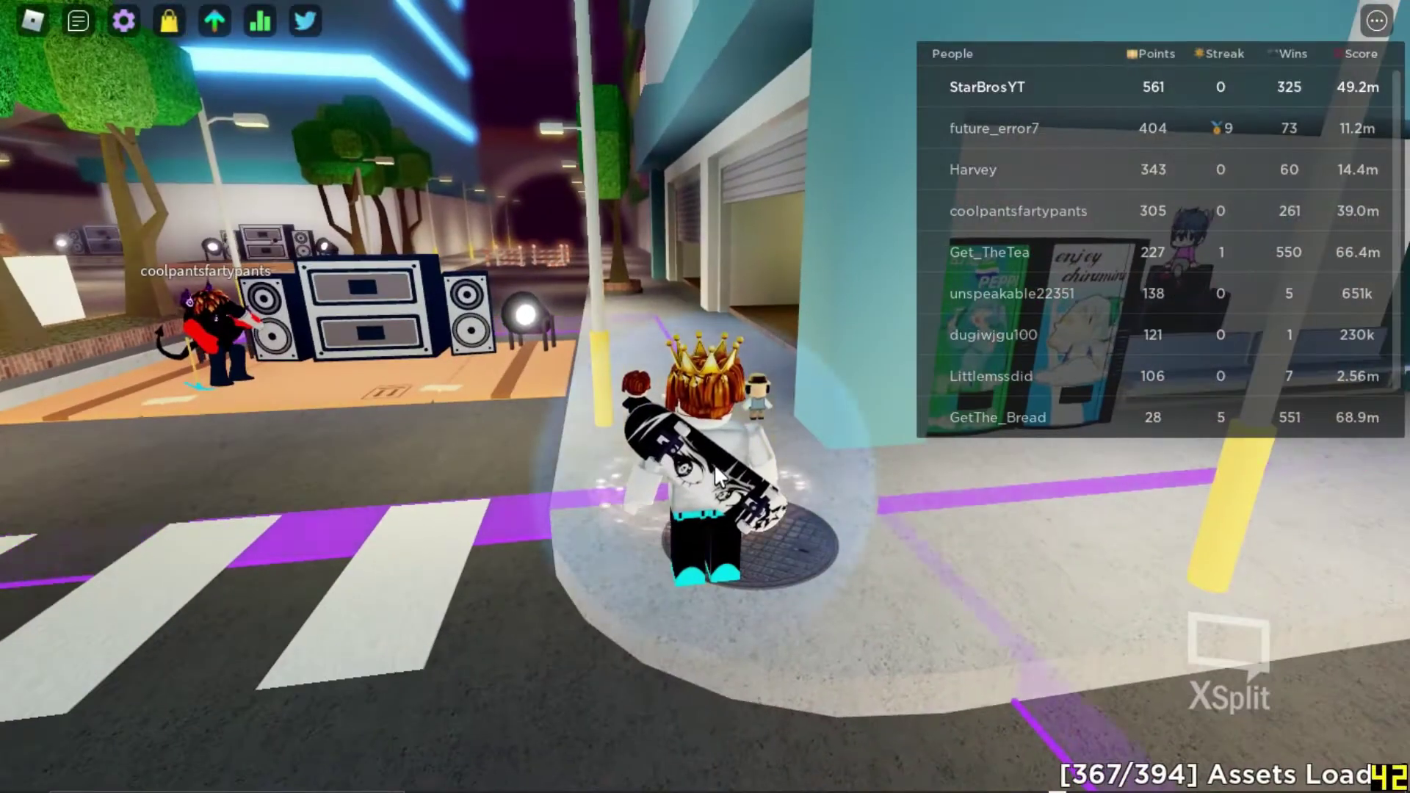
Step: Hide the leaderboard and walk the avatar across the street into the Funky Friday plaza
{"action": "key", "text": "Tab"}
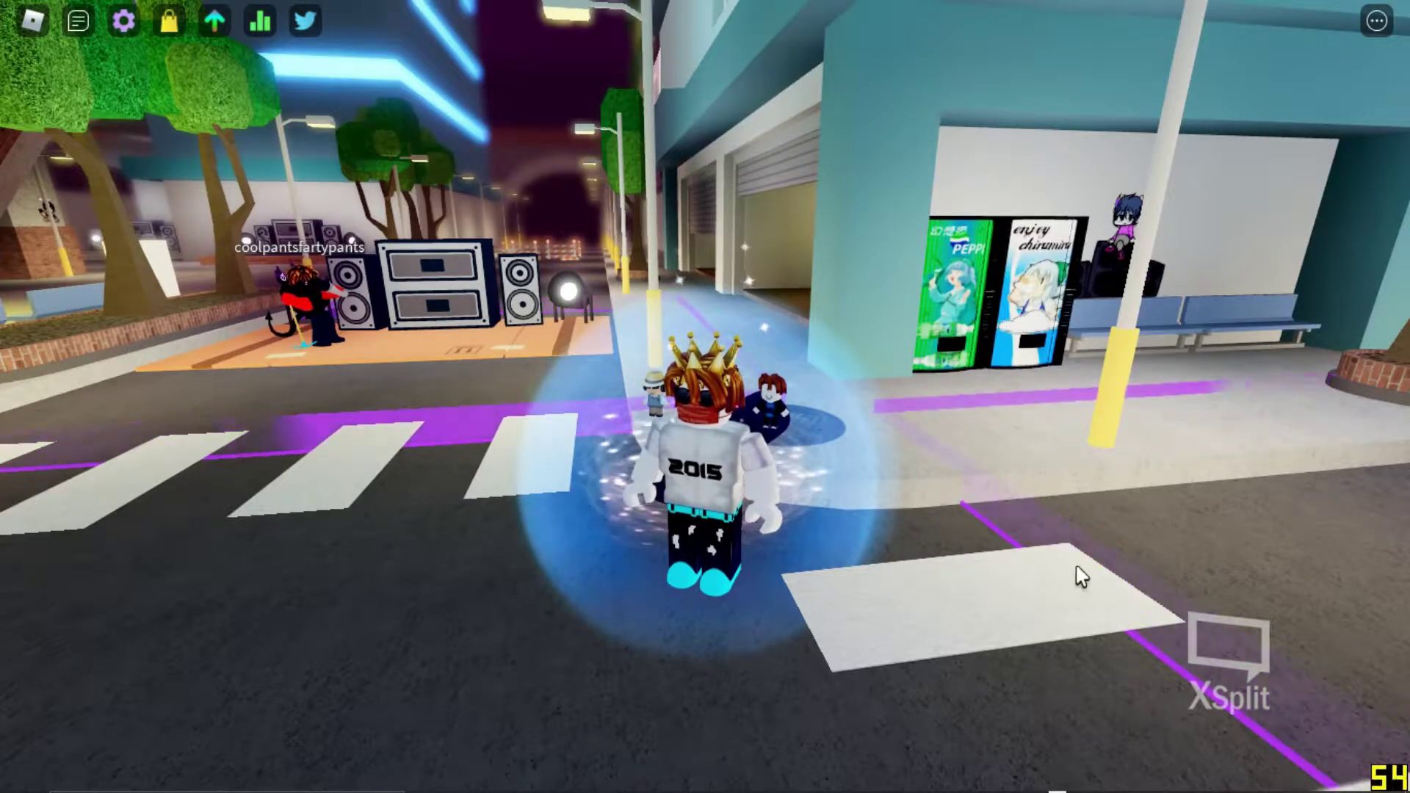
{"action": "left_click_drag", "start_coordinate": [888, 554], "coordinate": [780, 509]}
{"action": "key", "text": "w"}
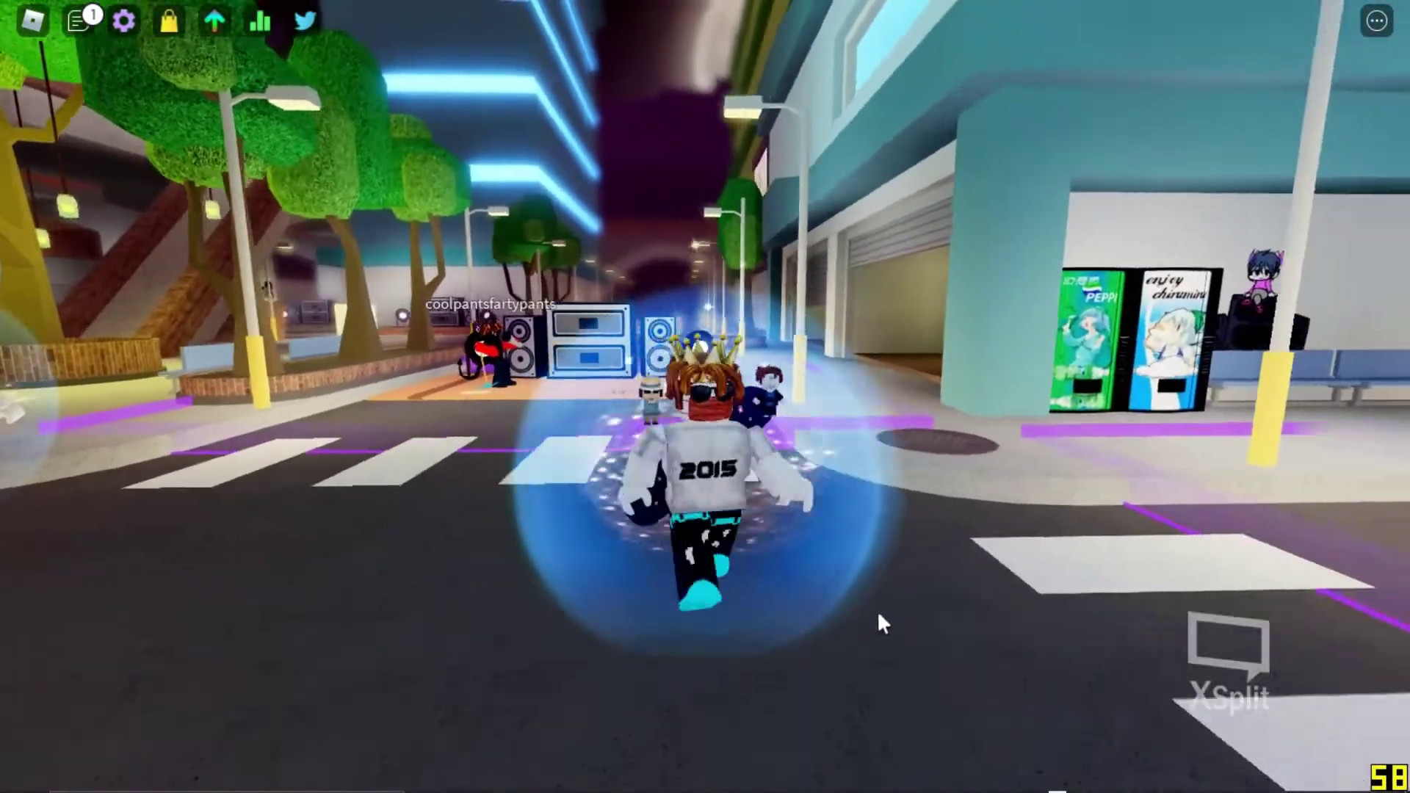
{"action": "left_click_drag", "start_coordinate": [866, 604], "coordinate": [803, 579]}
{"action": "key", "text": "d"}
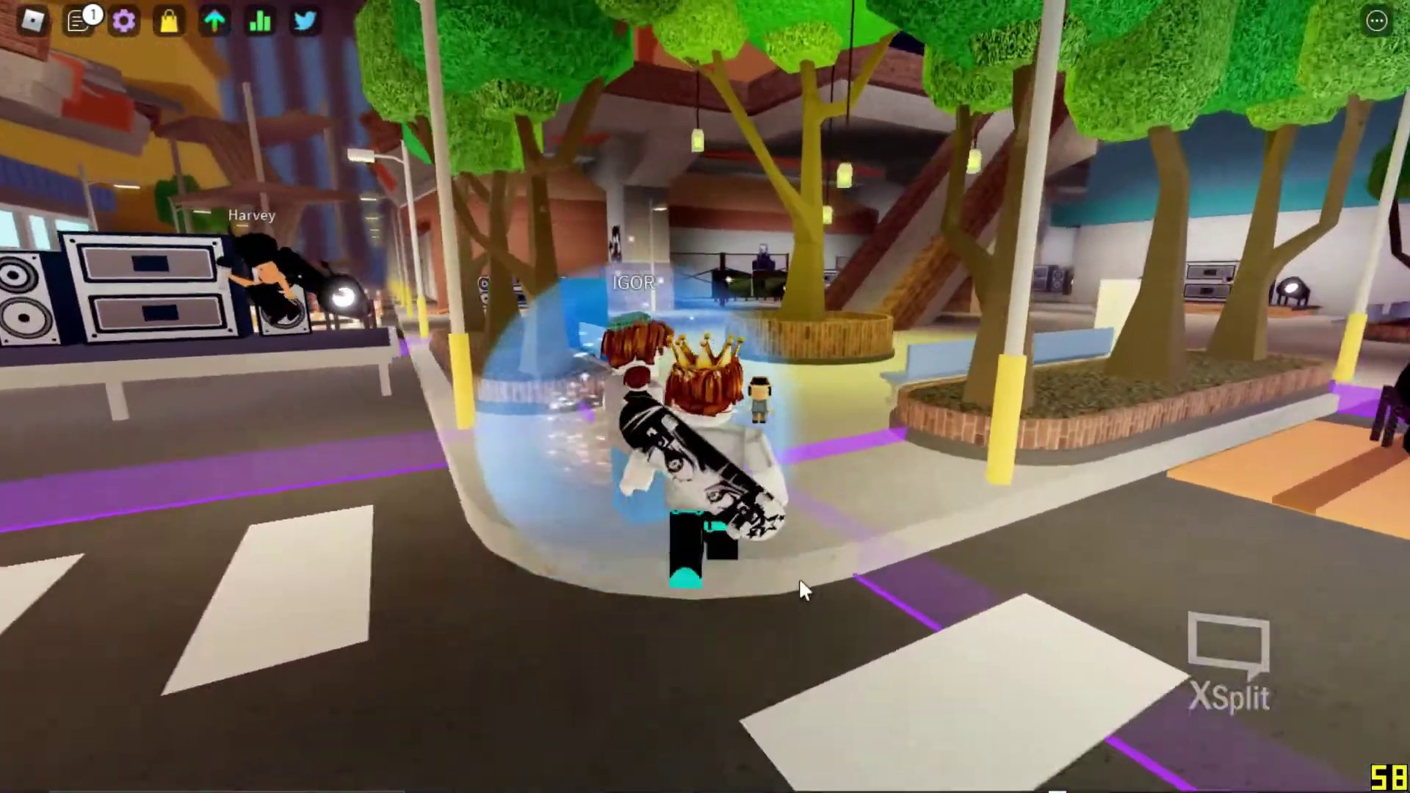
{"action": "key", "text": "s"}
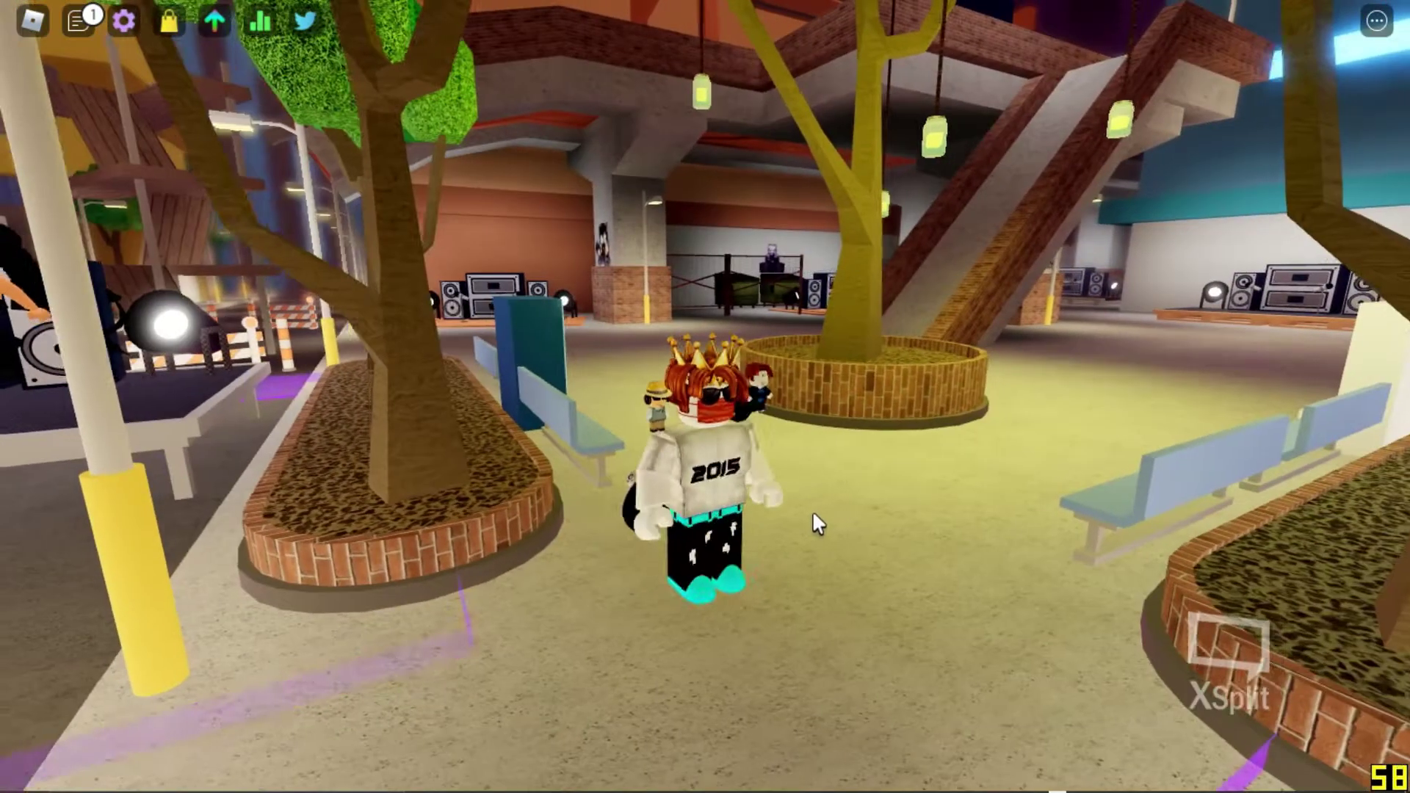
Step: Open the Start menu, then return to the fullscreen game, now running near 147 FPS
{"action": "key", "text": "super"}
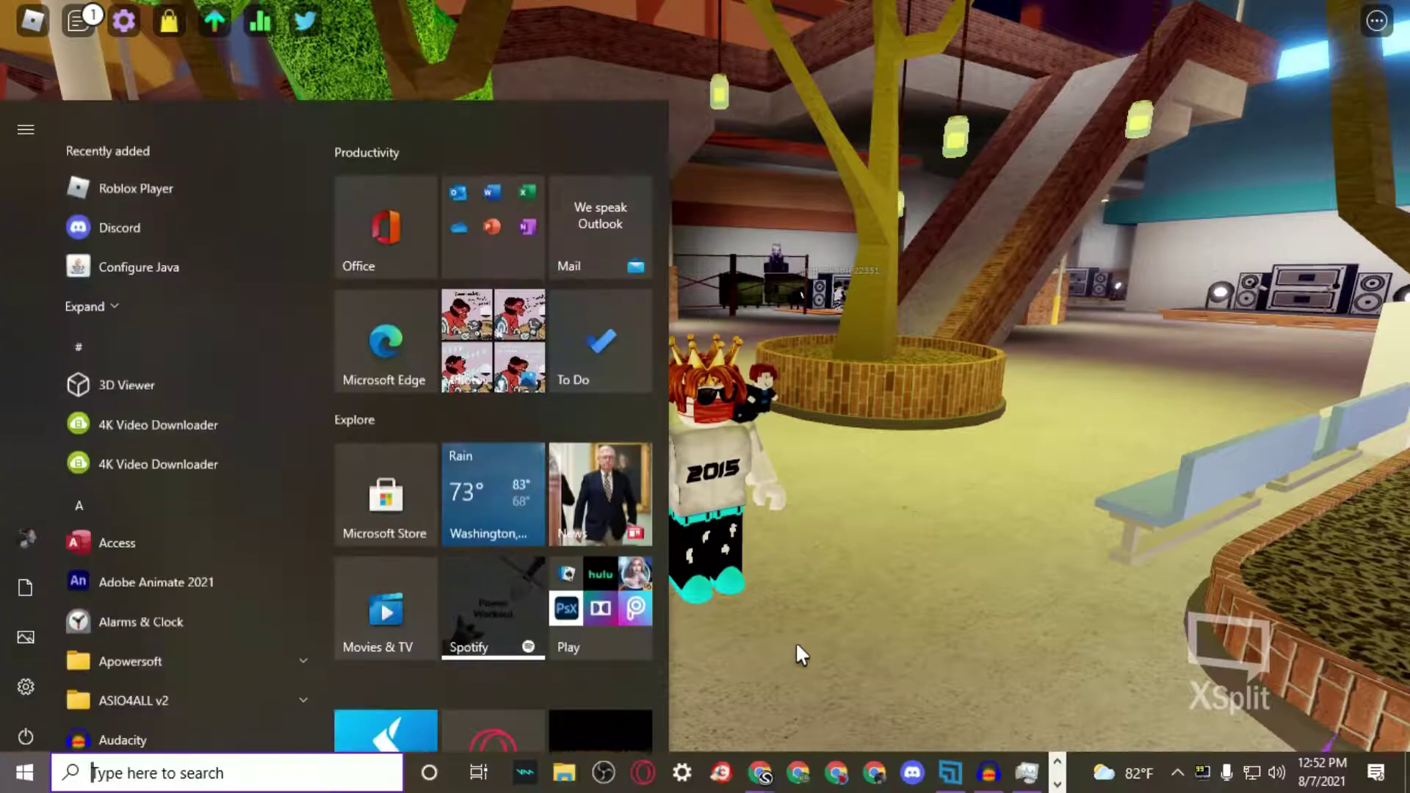
{"action": "left_click", "coordinate": [644, 694]}
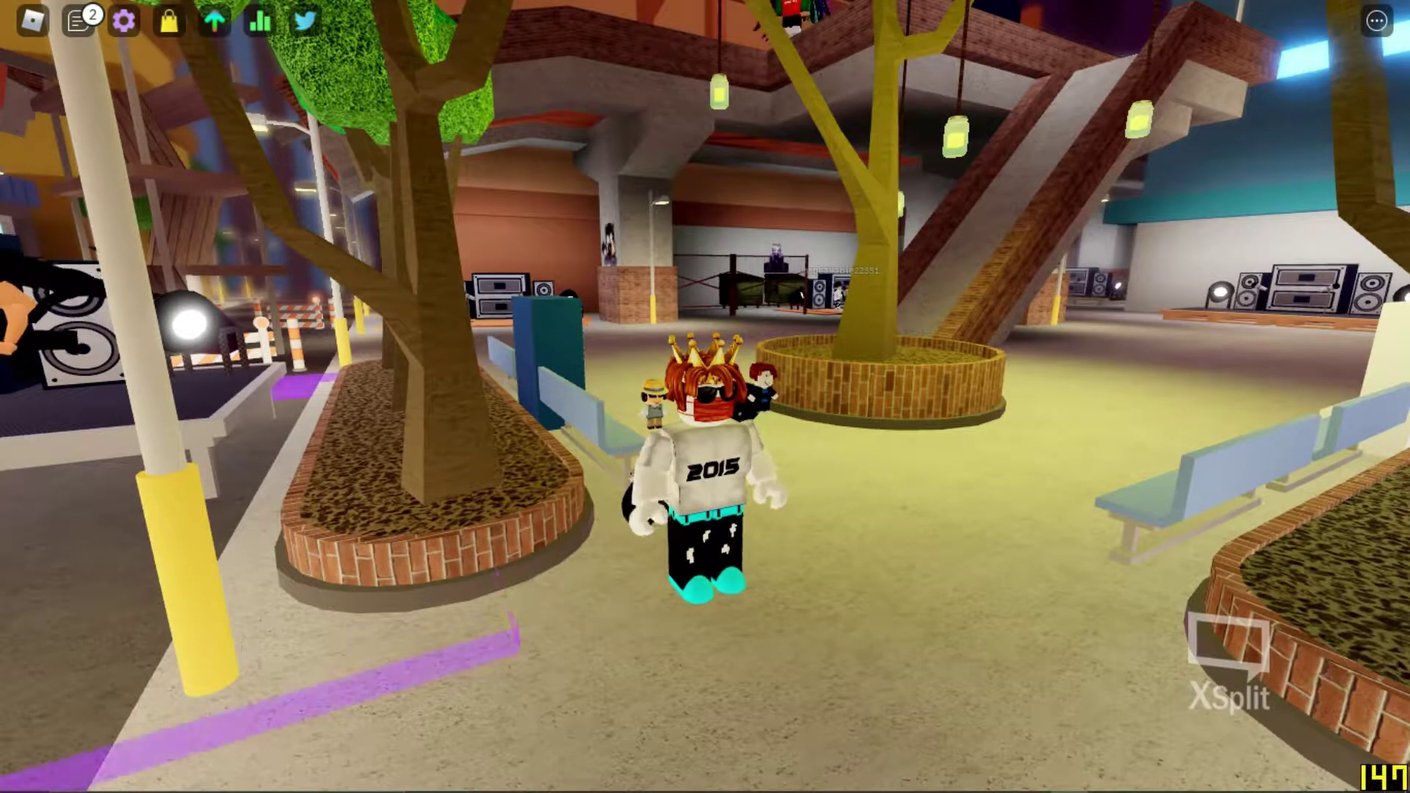
Step: Skate past the tree planter, up the escalator and across the red stage onto the rails
{"action": "key", "text": "w"}
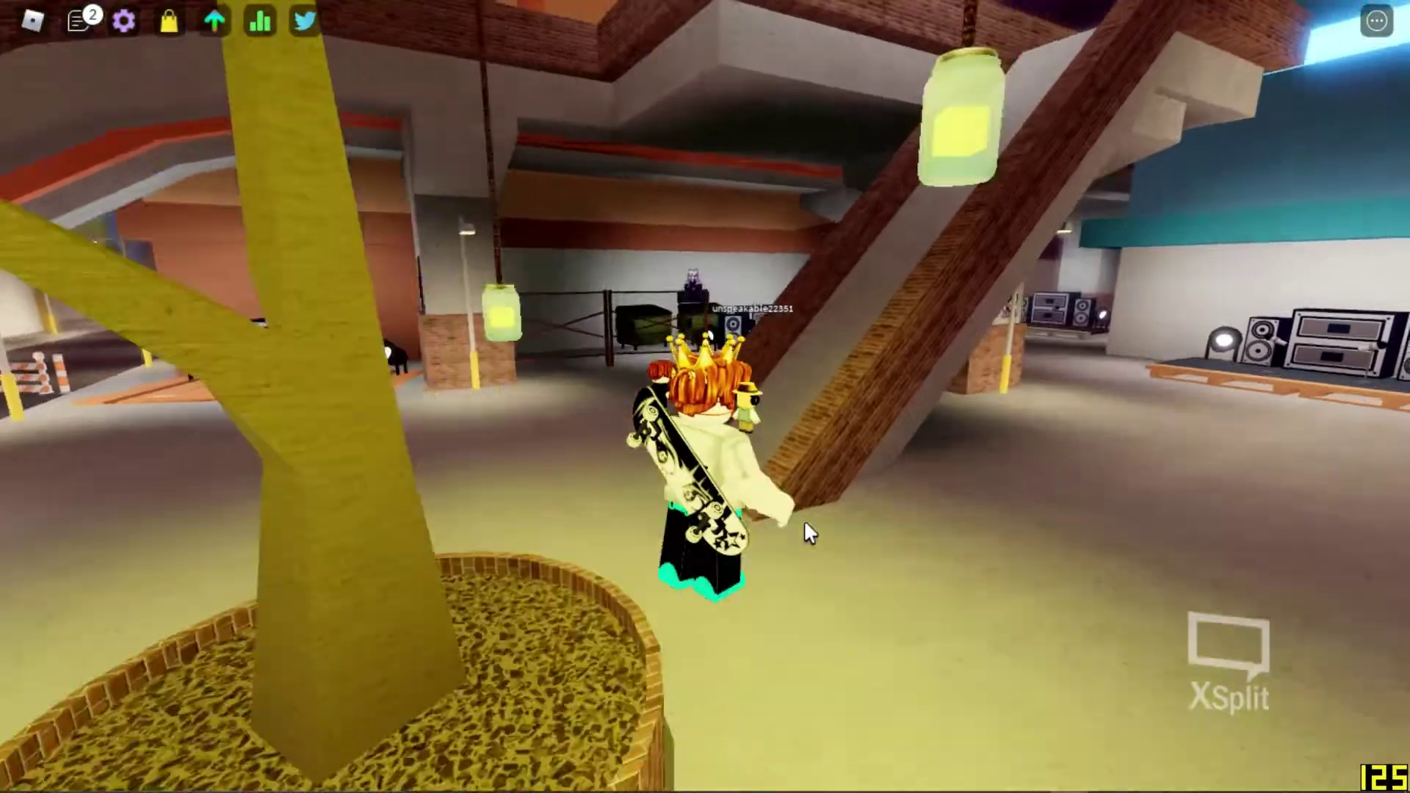
{"action": "key", "text": "w"}
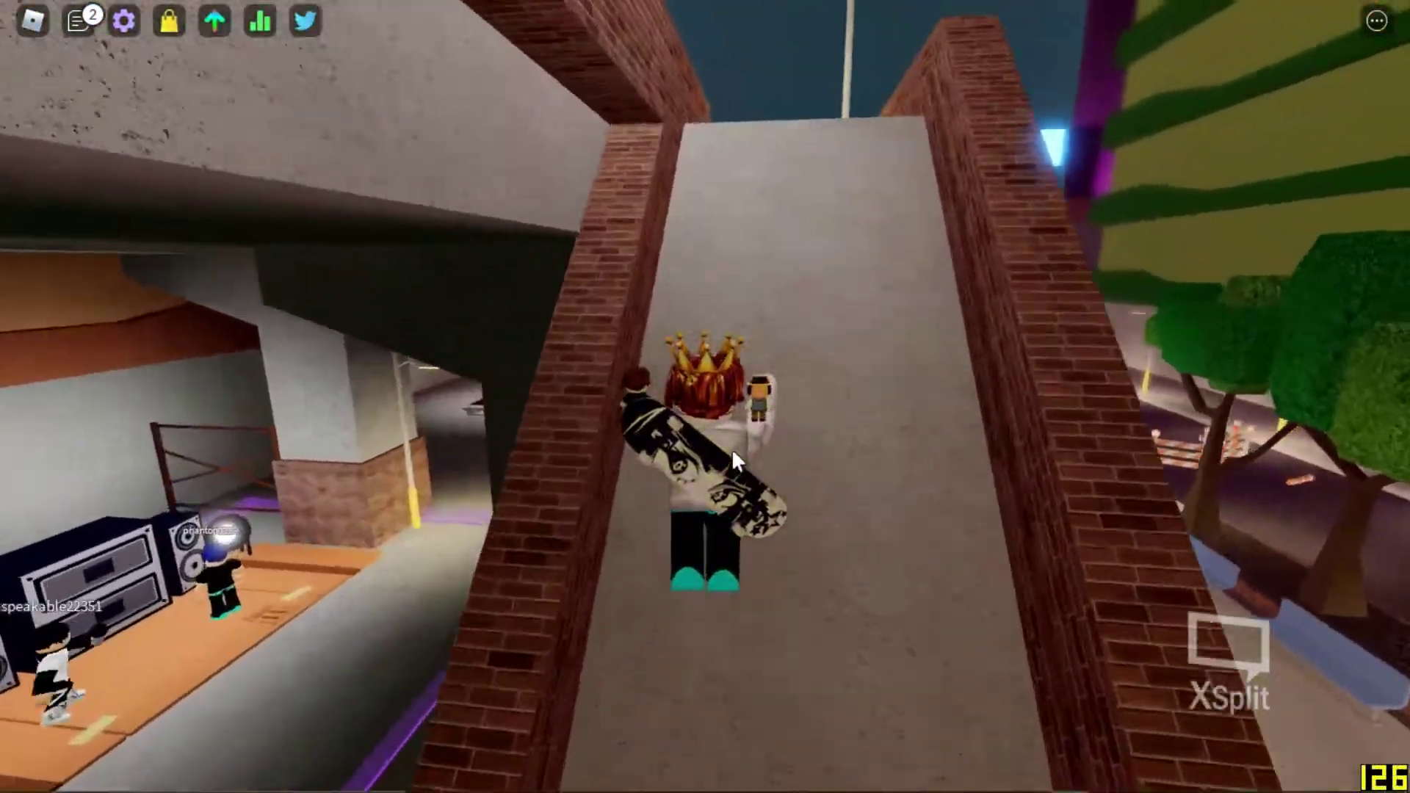
{"action": "key", "text": "w"}
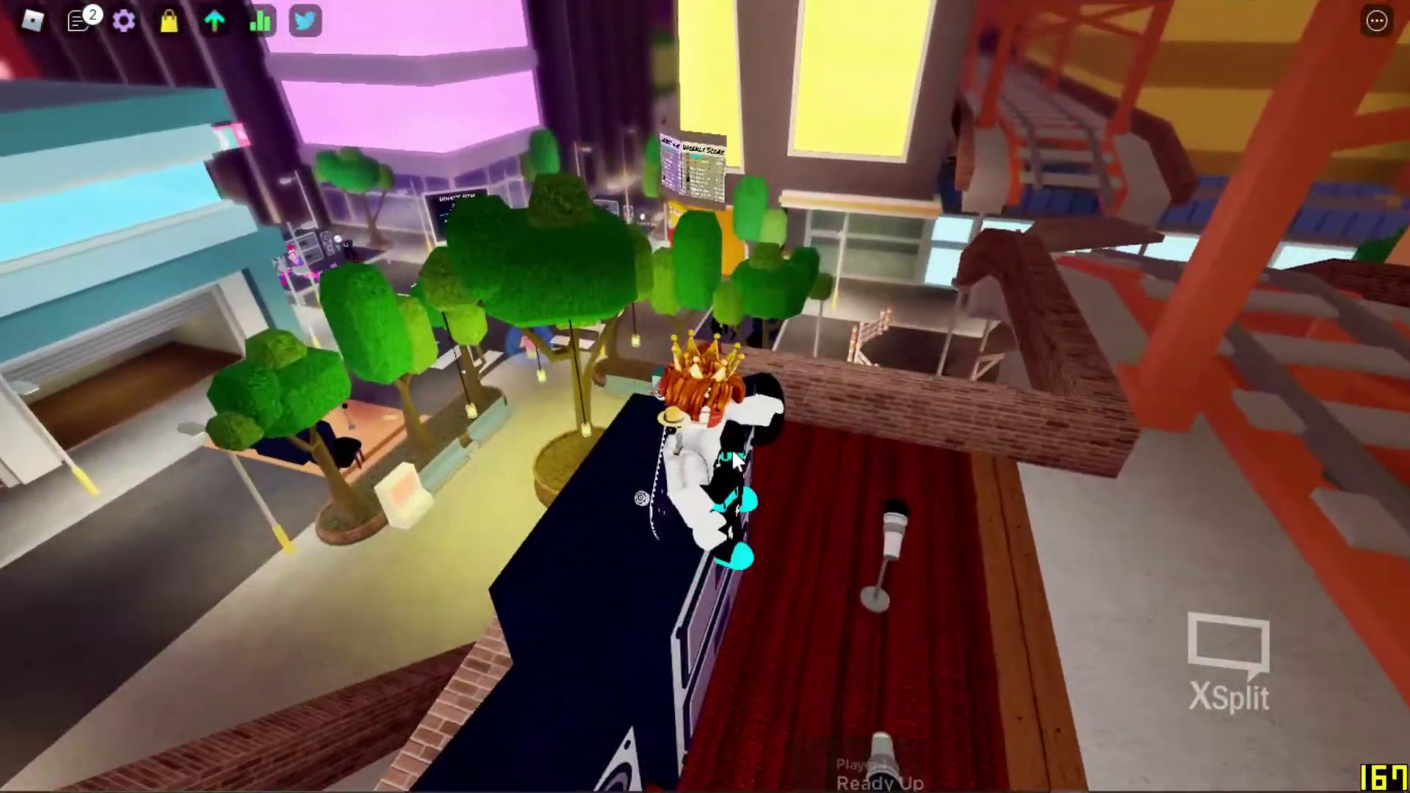
{"action": "key", "text": "w"}
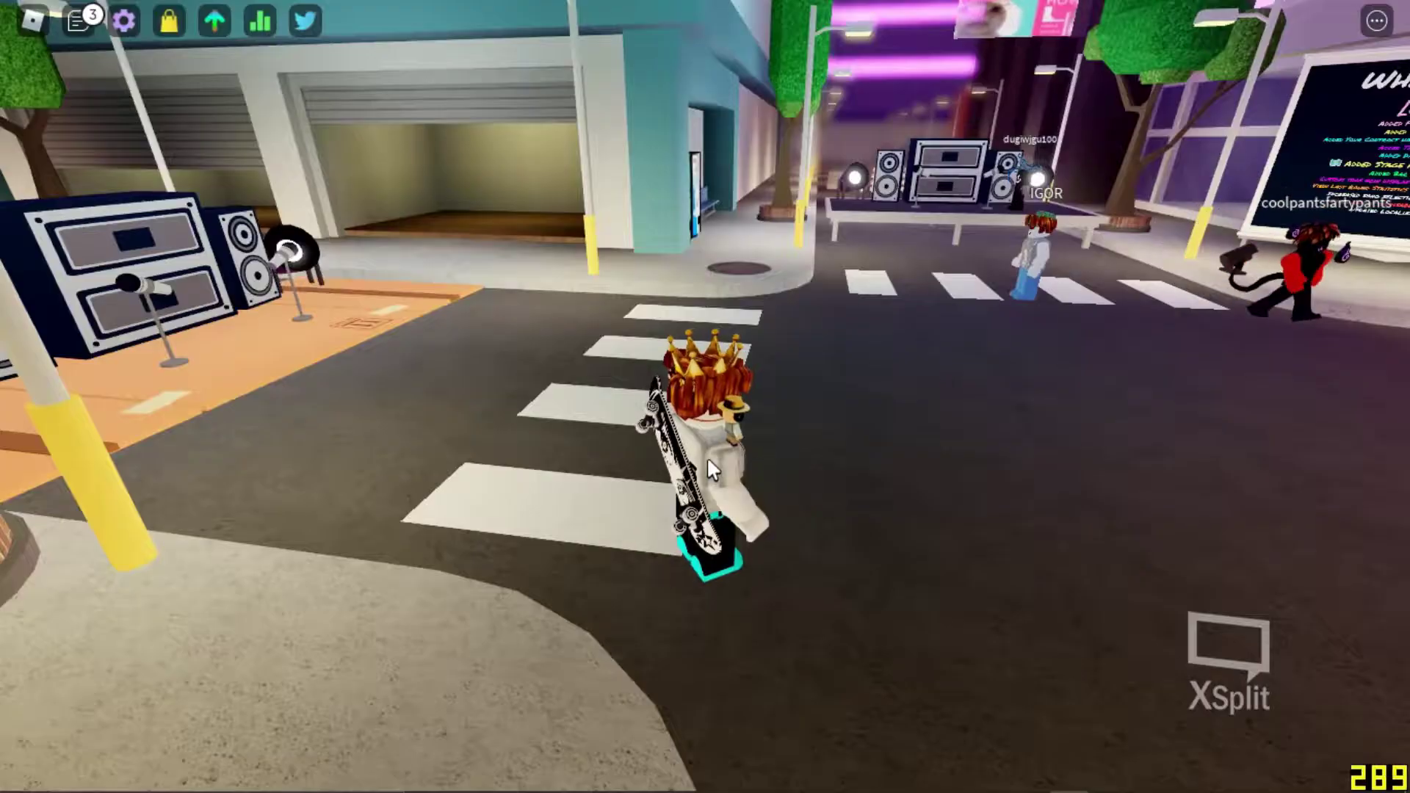
Step: Skate across the street, past the planter and up the brick stairs to the upper walkway
{"action": "key", "text": "w"}
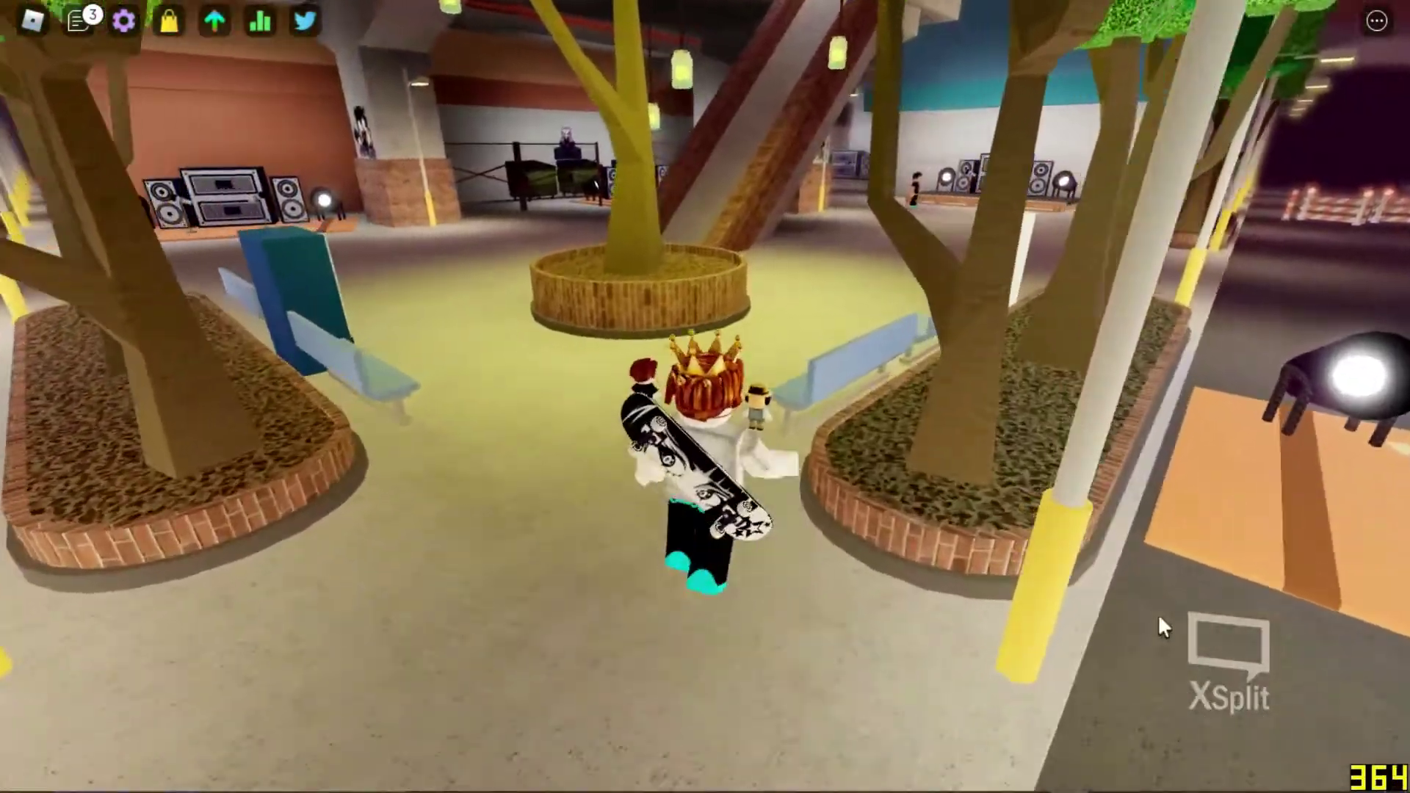
{"action": "key", "text": "w"}
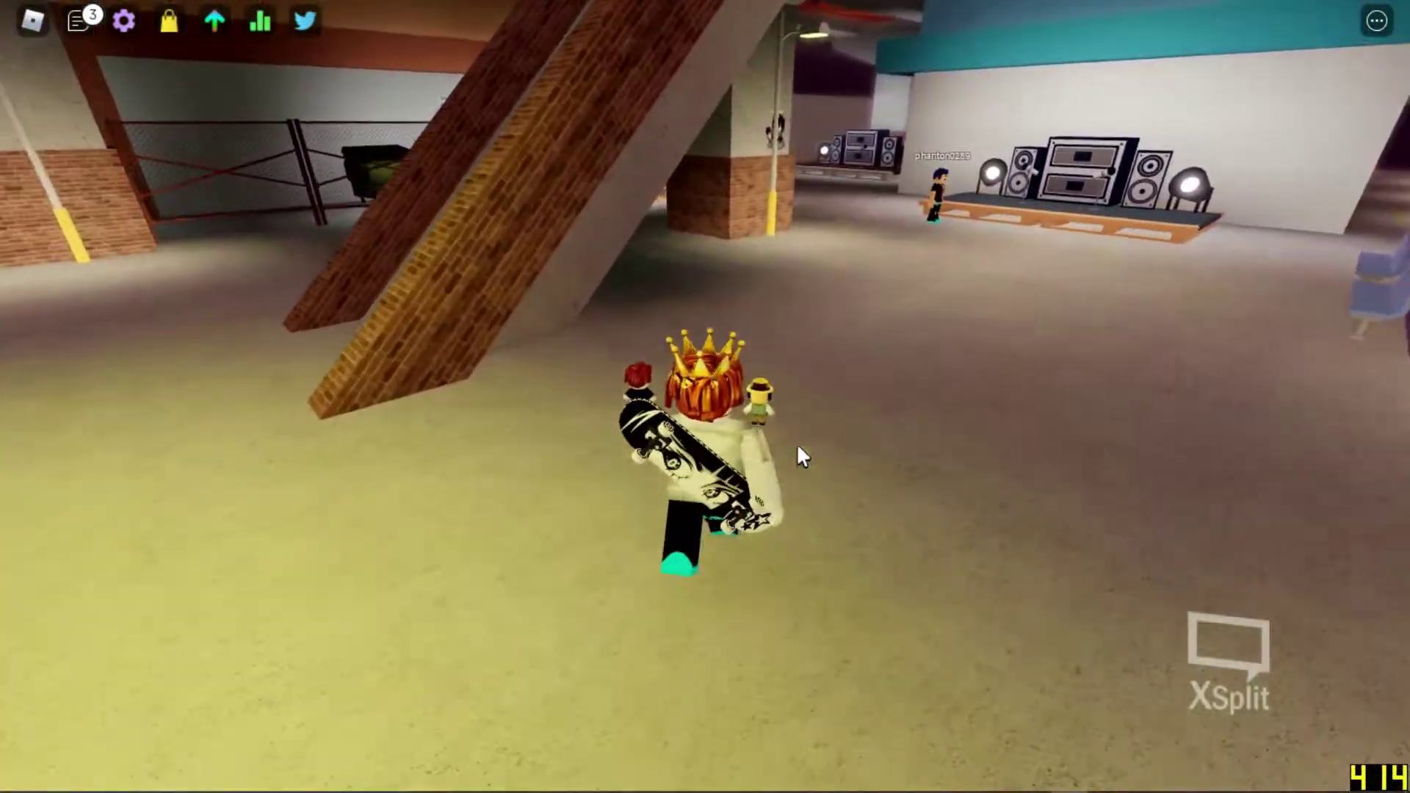
{"action": "key", "text": "w"}
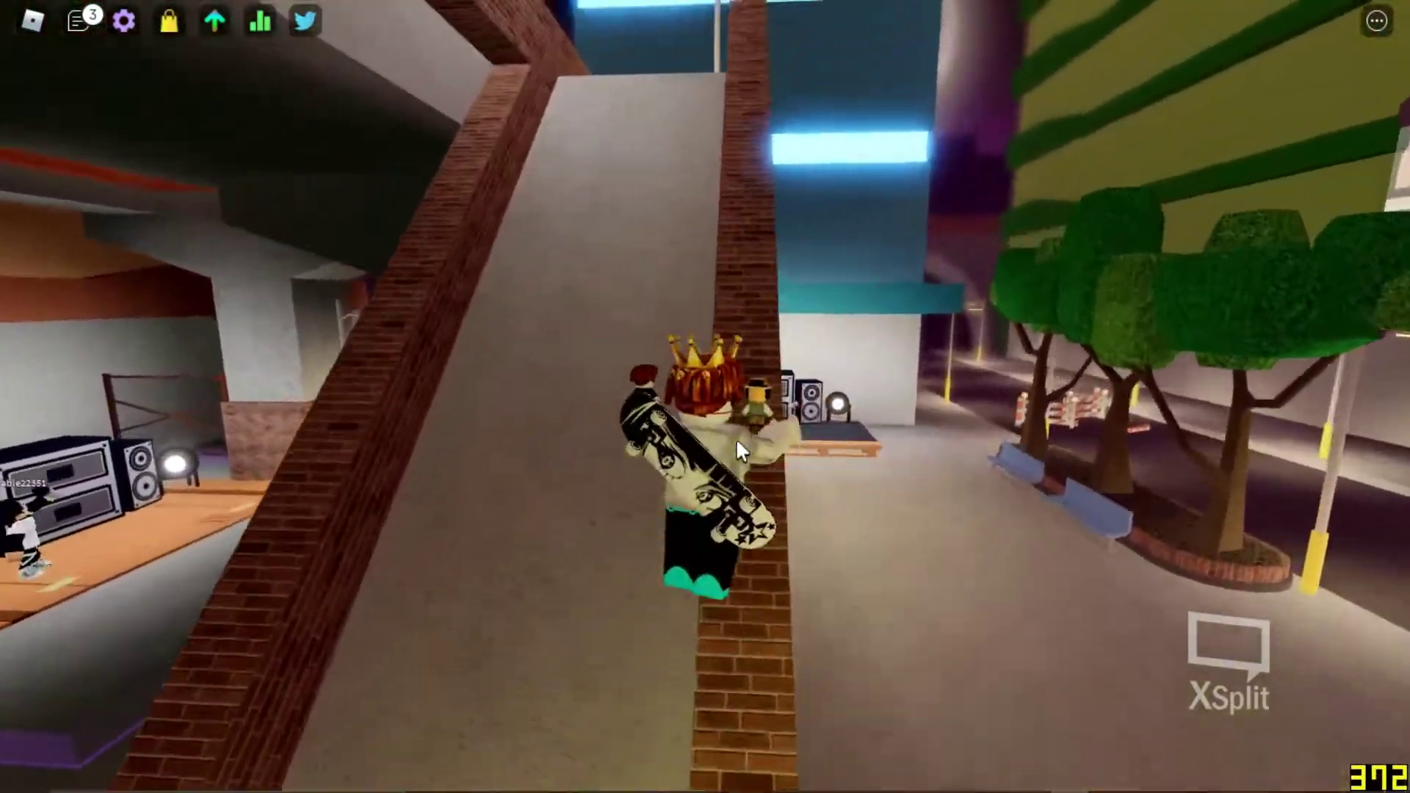
{"action": "key", "text": "w"}
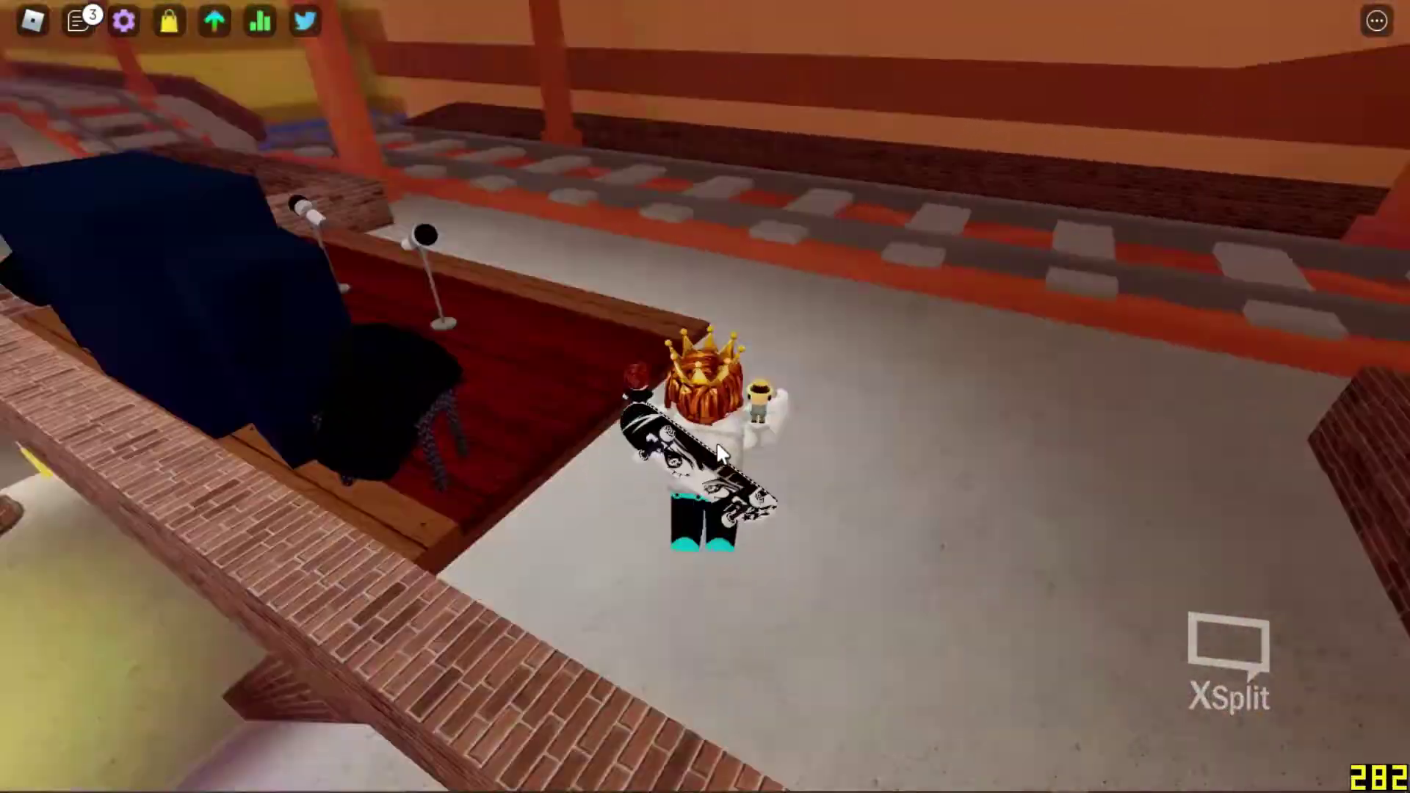
Step: Weave along and across the rail tracks beside the walkway
{"action": "key", "text": "a"}
{"action": "key", "text": "w"}
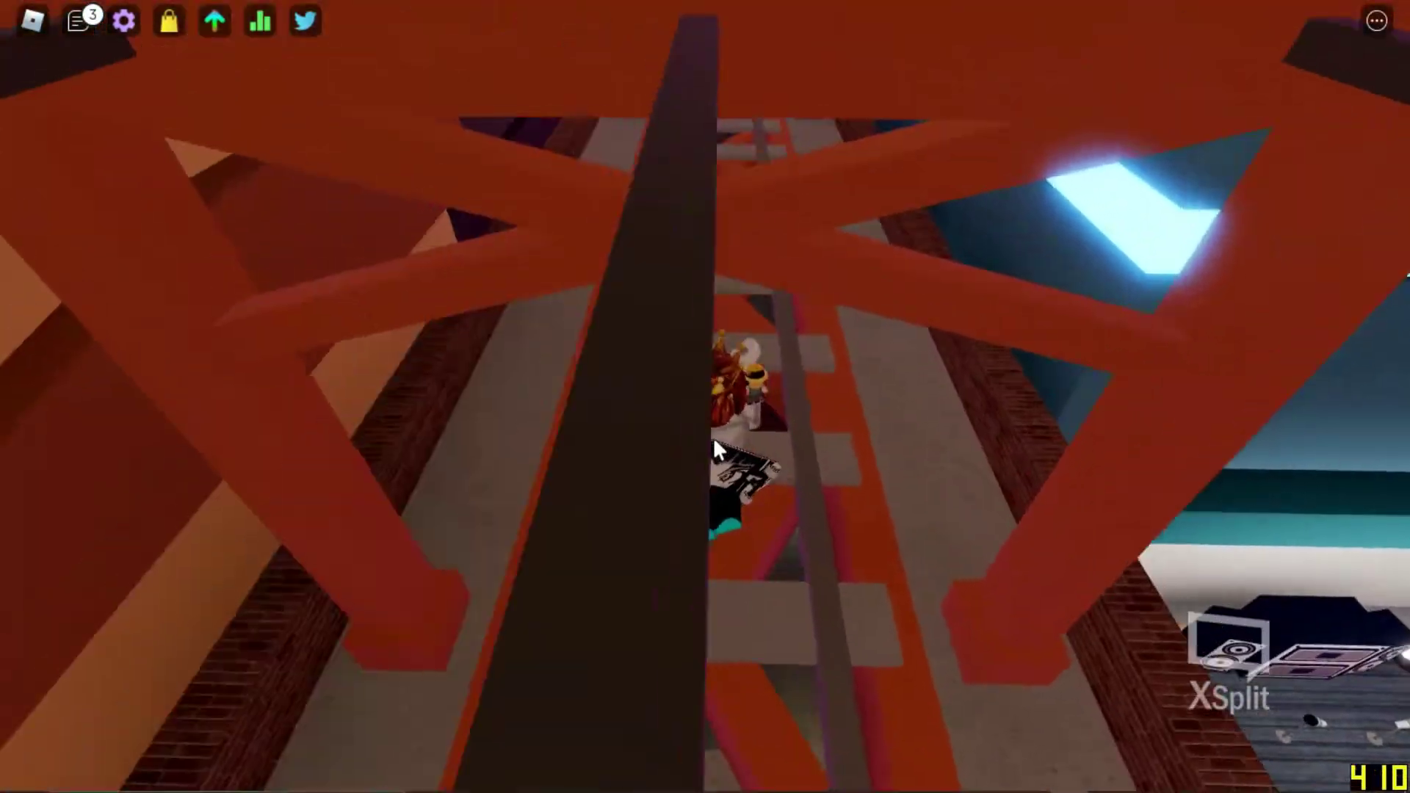
{"action": "key", "text": "w"}
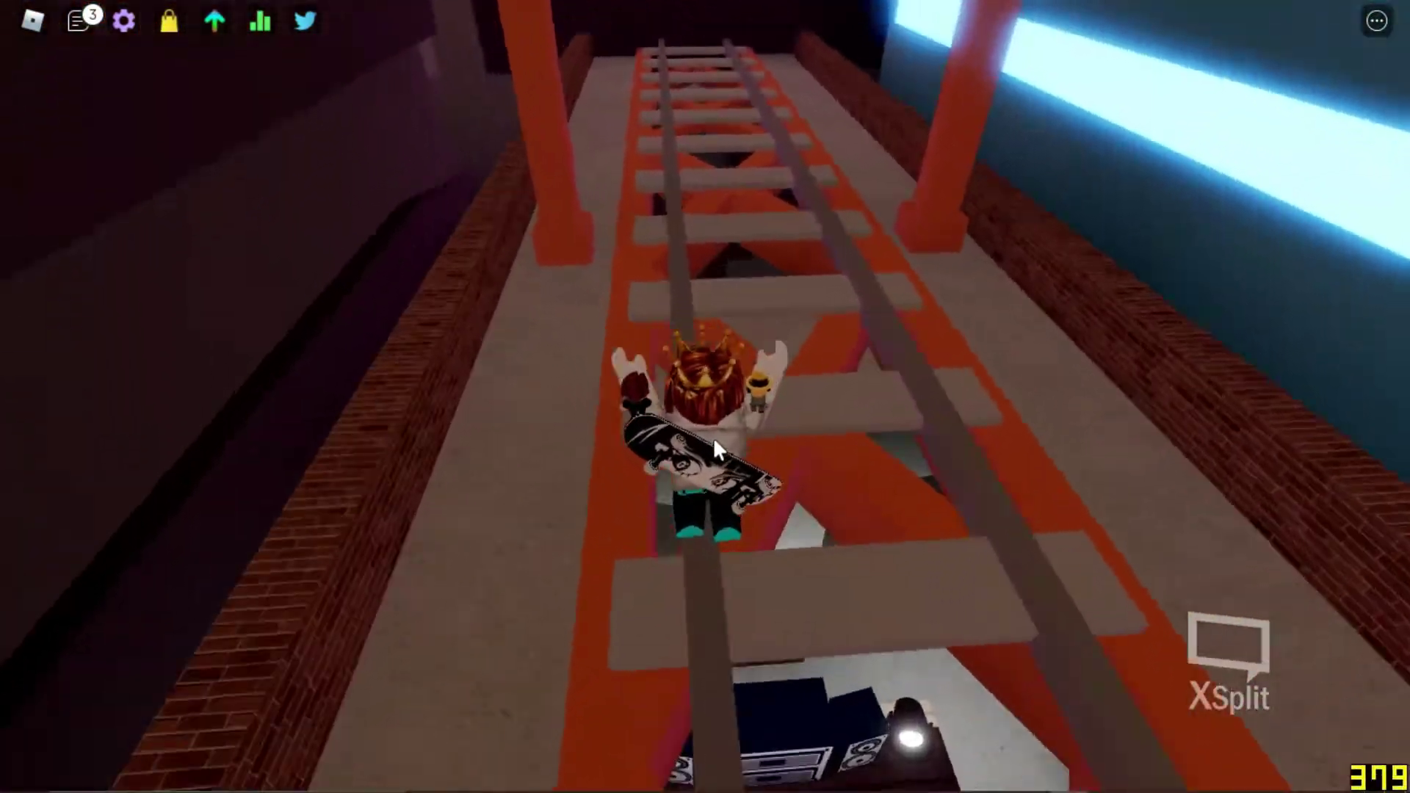
{"action": "key", "text": "d"}
{"action": "key", "text": "w"}
{"action": "key", "text": "a"}
{"action": "key", "text": "d"}
{"action": "key", "text": "w"}
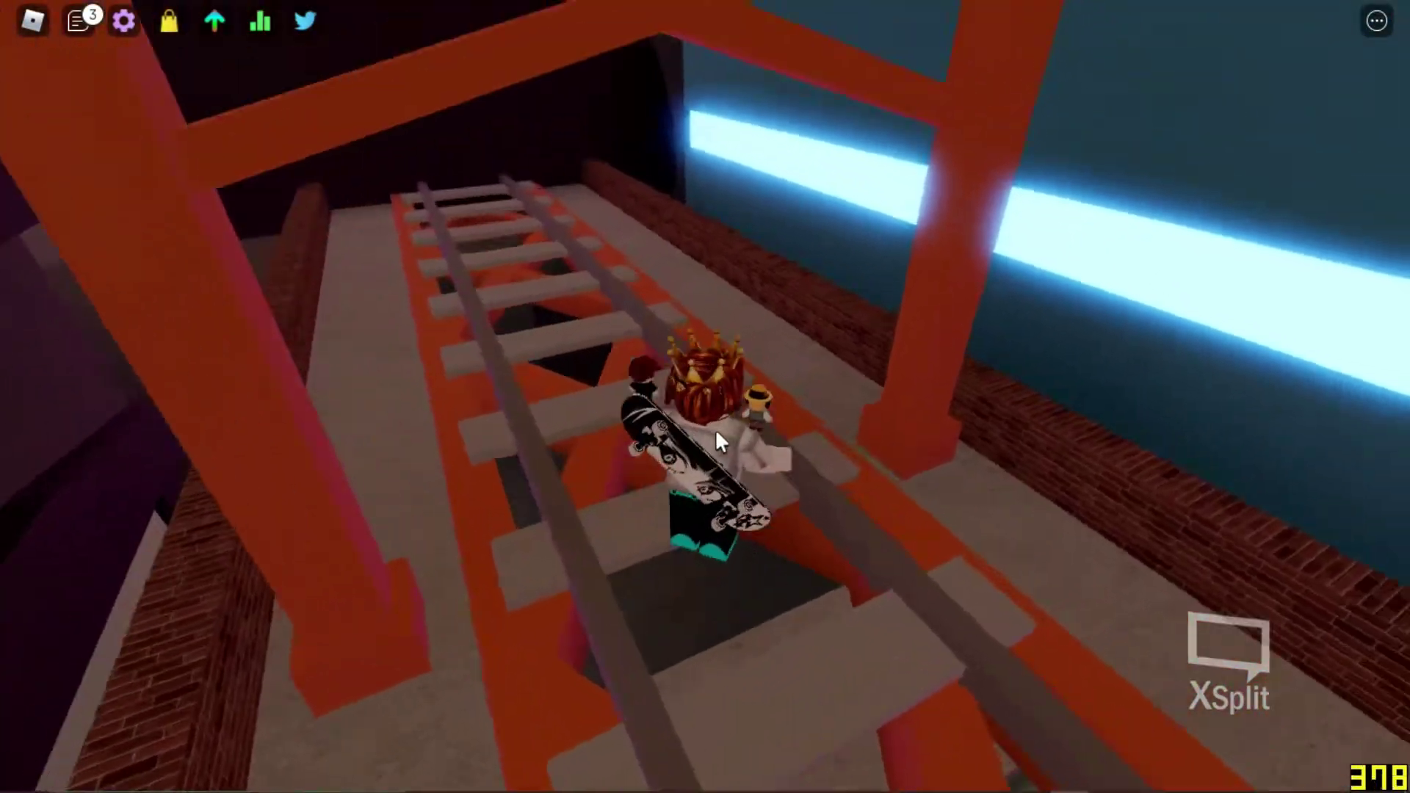
Step: Ride along the brick ledge, then up the wooden ramp onto the rail track
{"action": "key", "text": "d"}
{"action": "key", "text": "w"}
{"action": "key", "text": "a"}
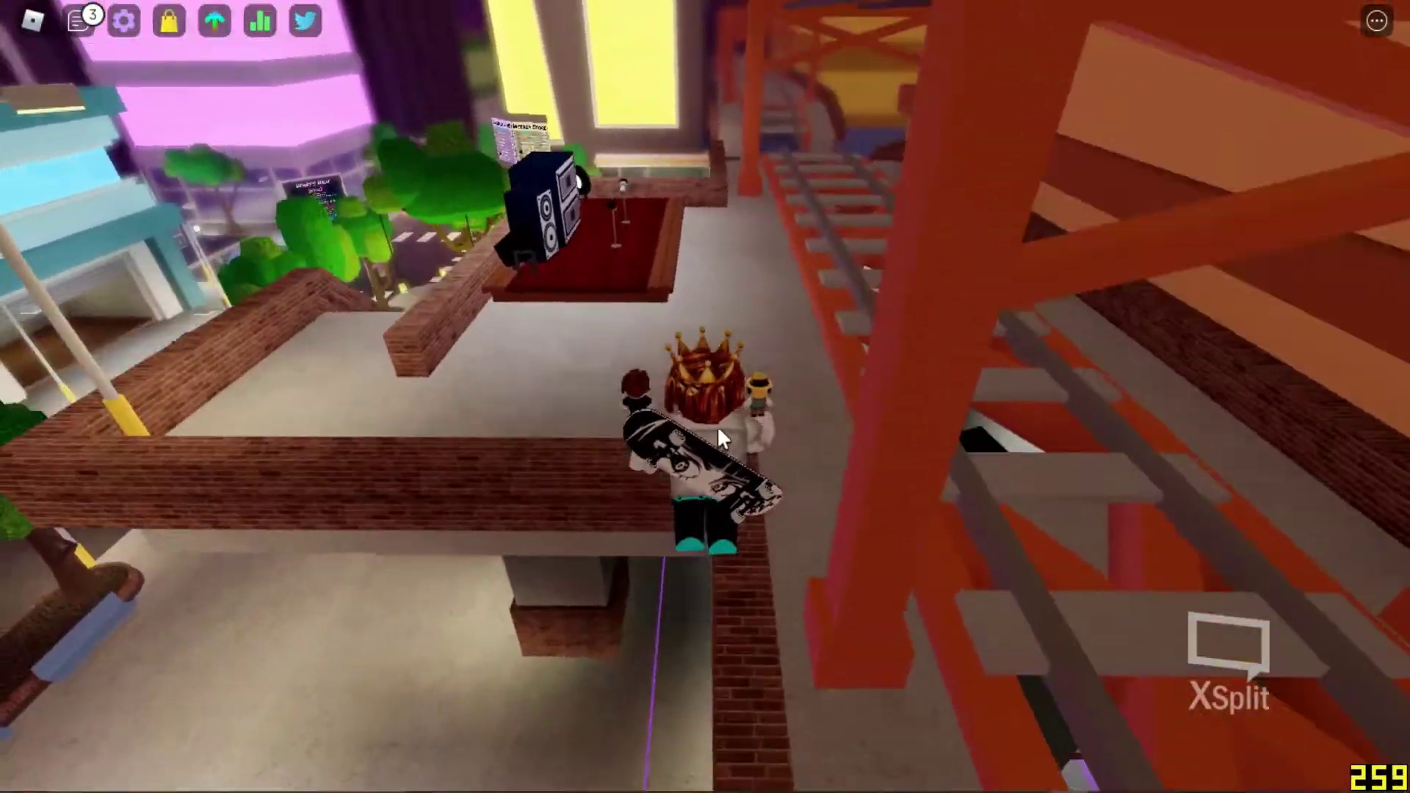
{"action": "key", "text": "a"}
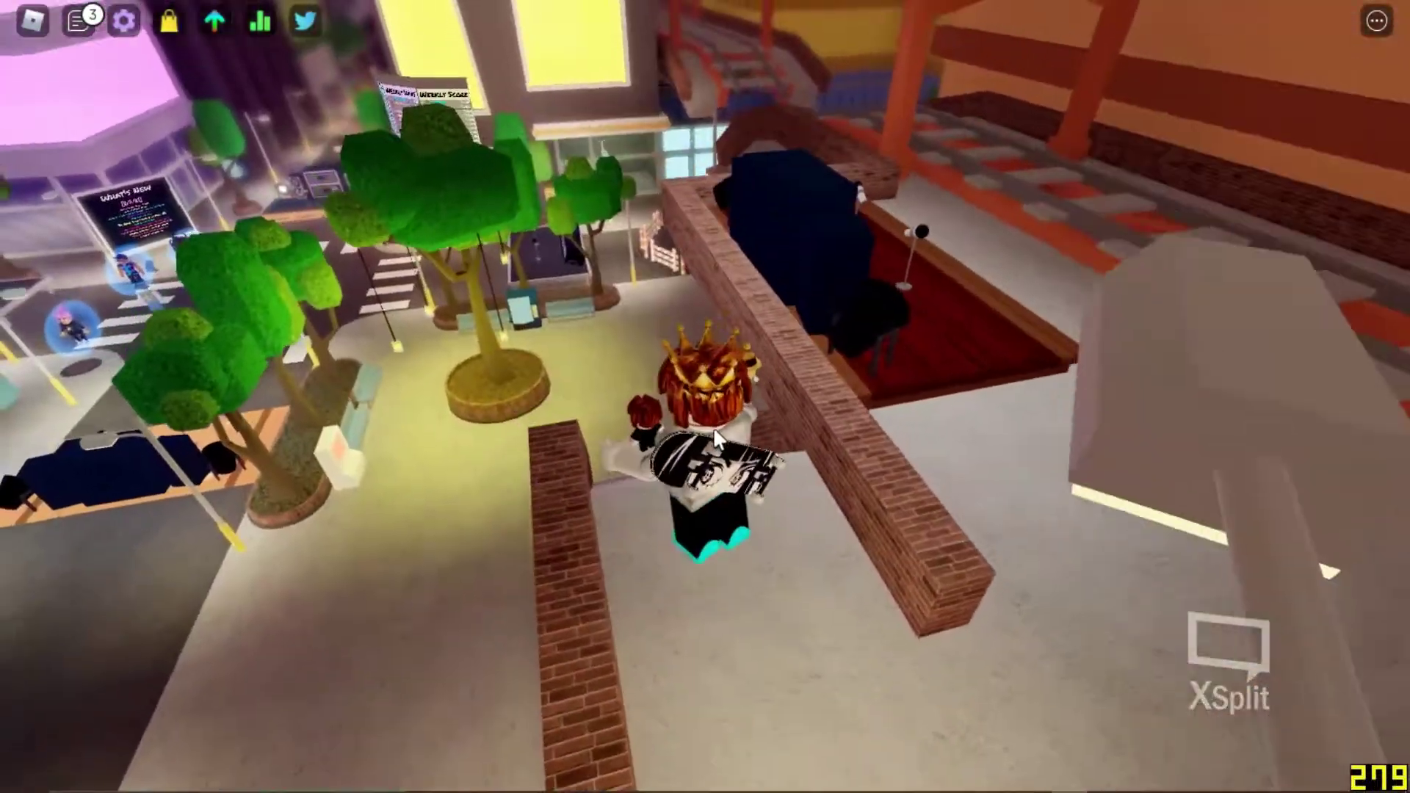
{"action": "key", "text": "d"}
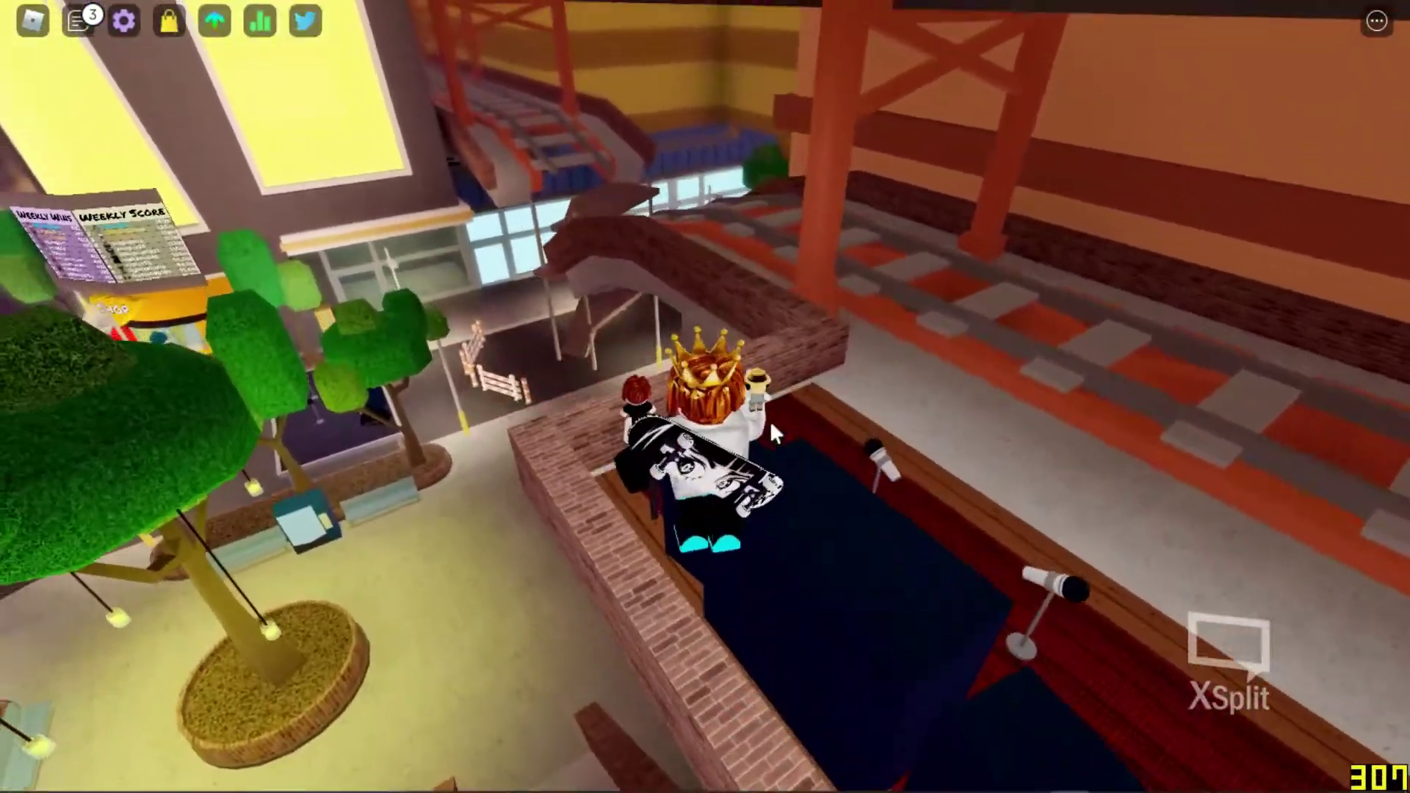
{"action": "key", "text": "a"}
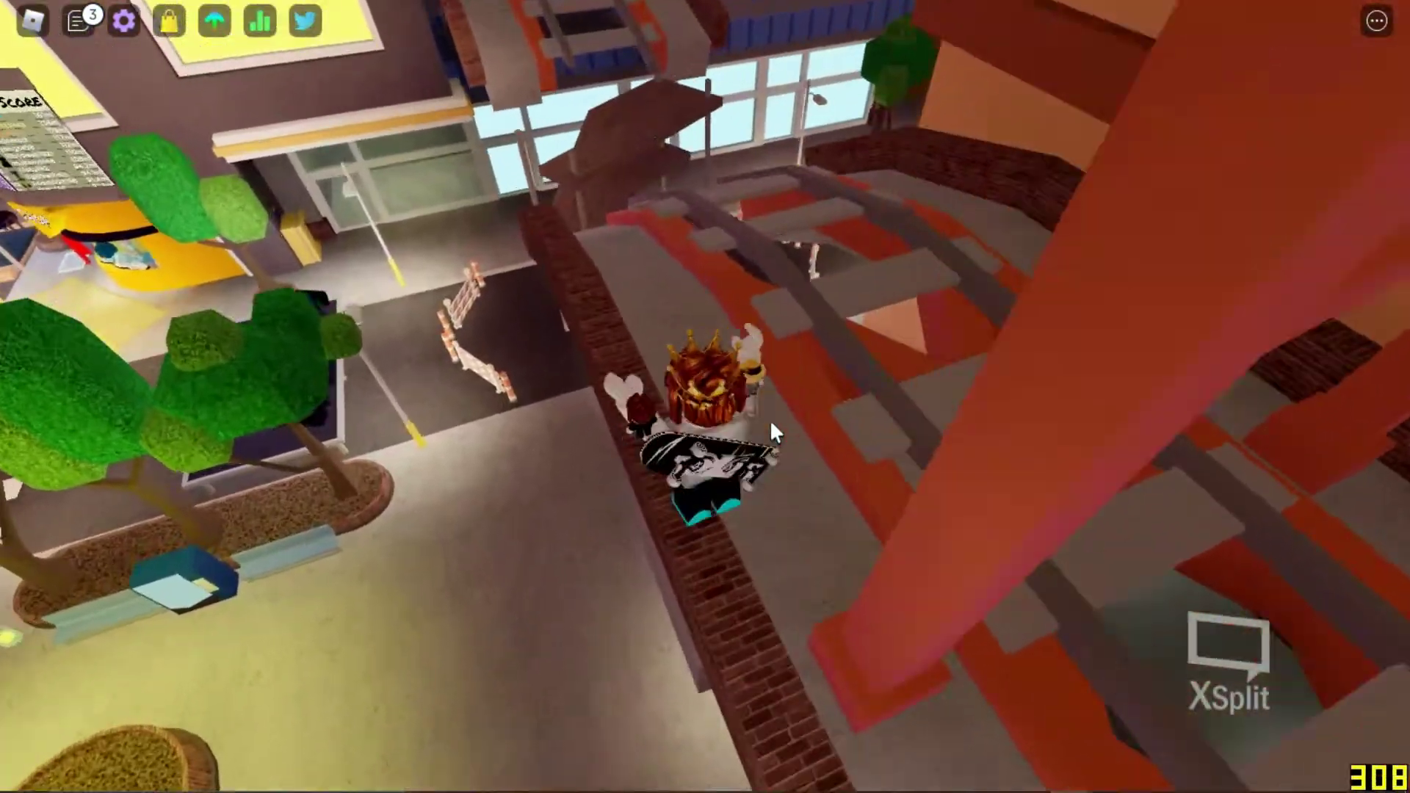
{"action": "key", "text": "w"}
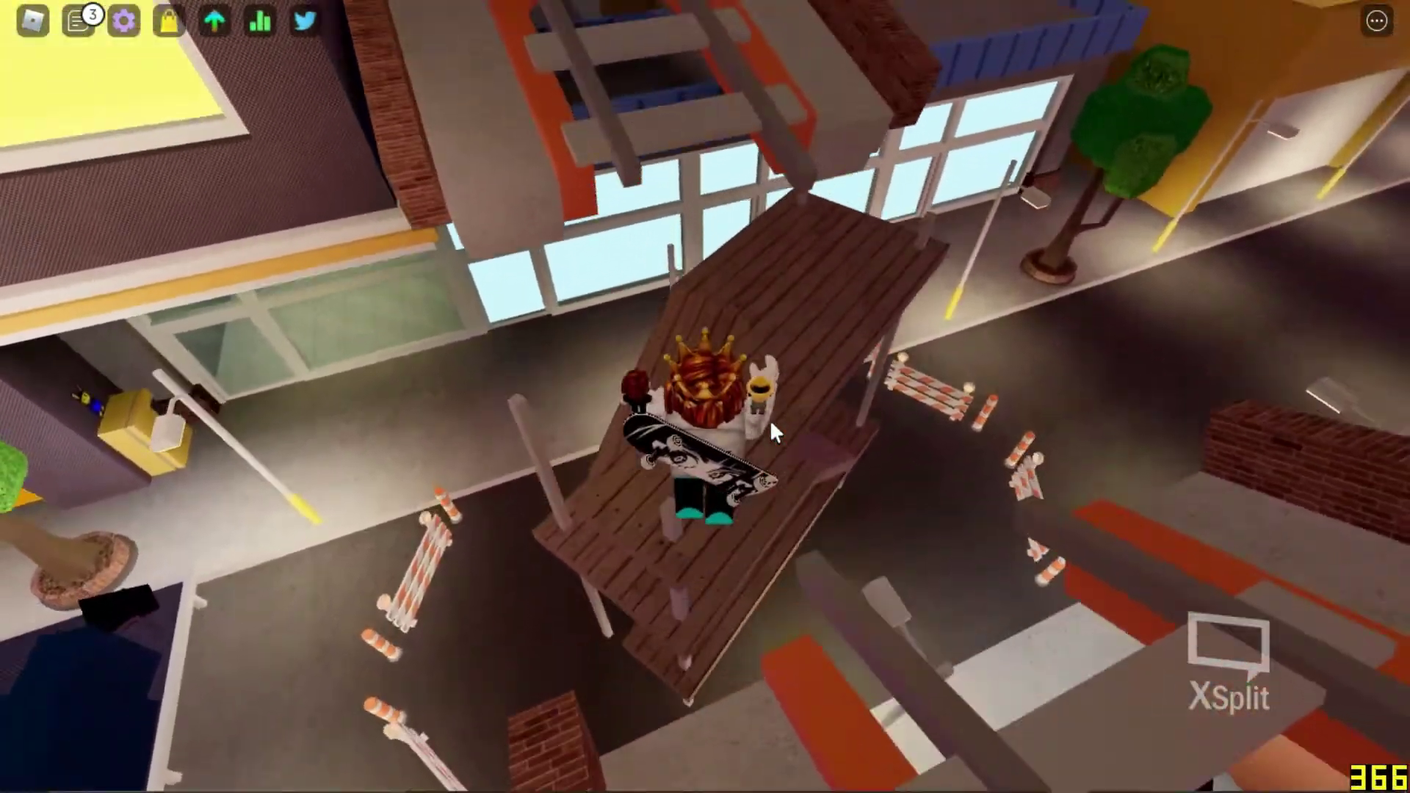
{"action": "key", "text": "w"}
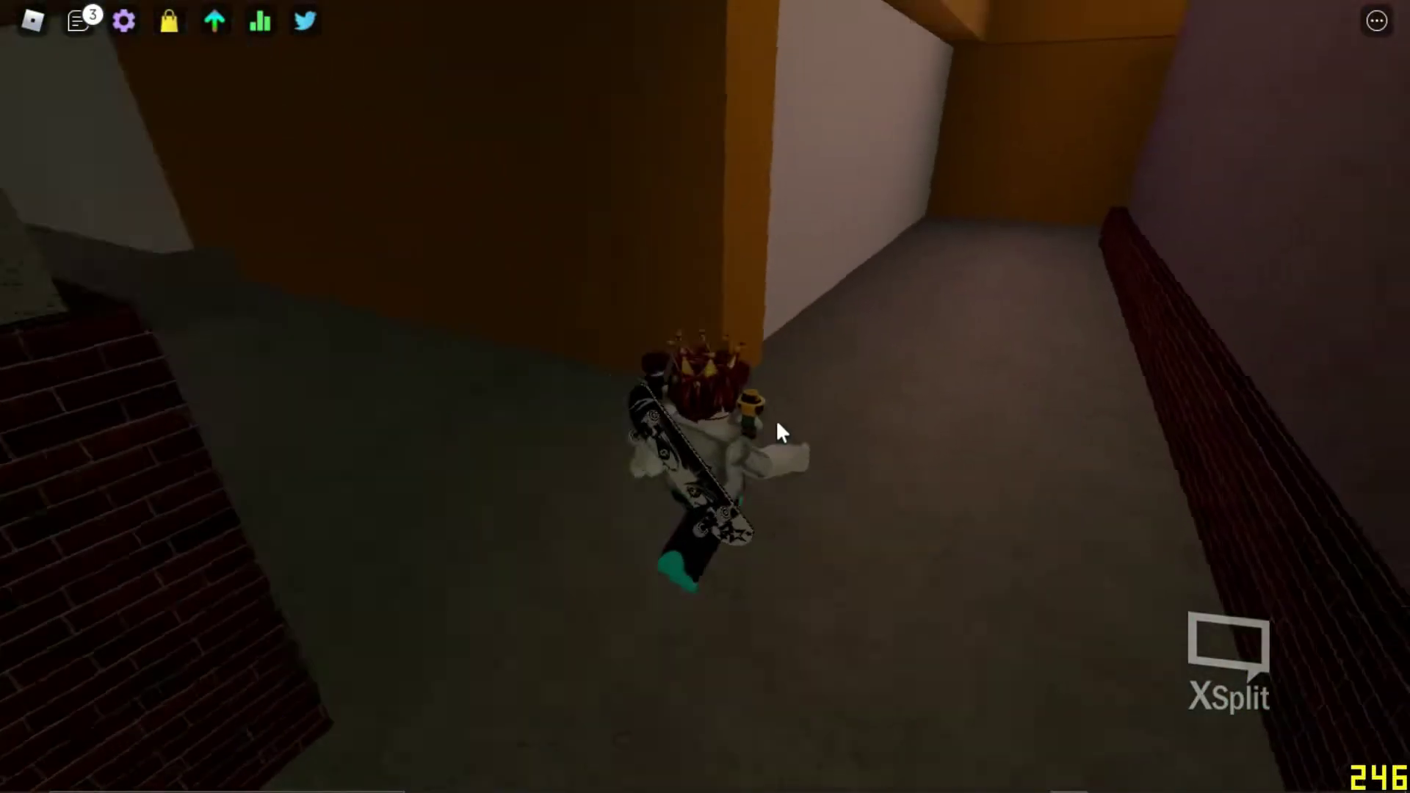
Step: Skate through the alley past the speaker stage and along the street toward the tunnel
{"action": "key", "text": "w"}
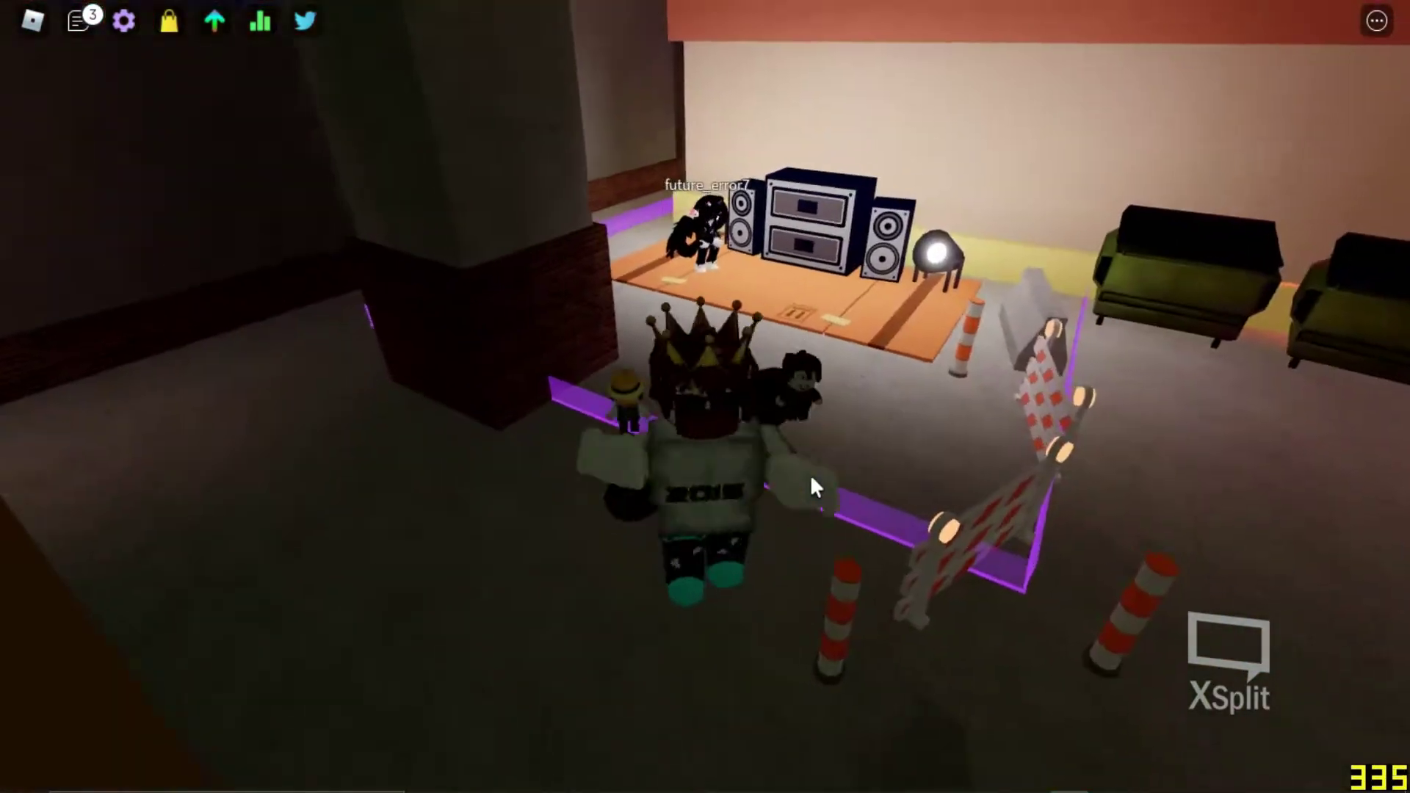
{"action": "key", "text": "w"}
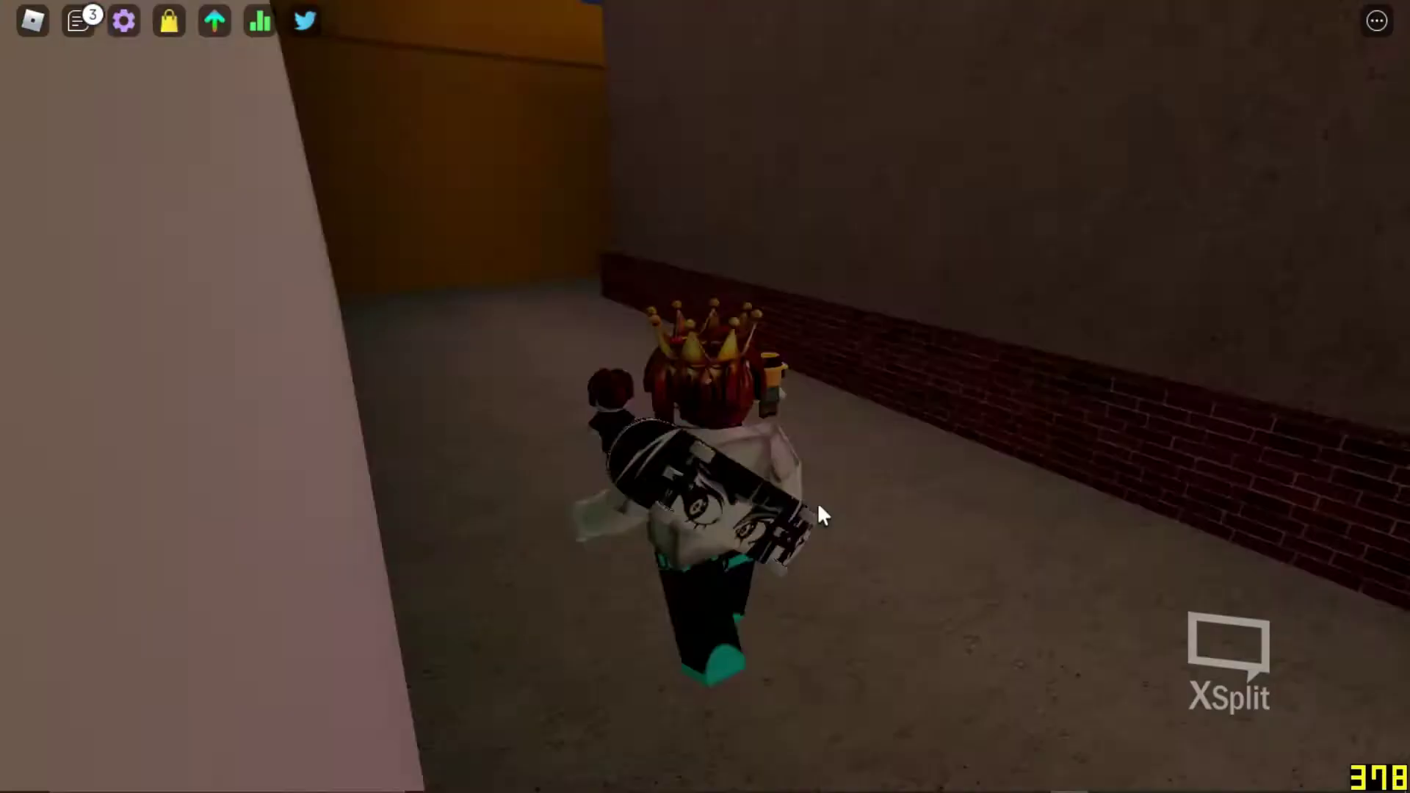
{"action": "key", "text": "w"}
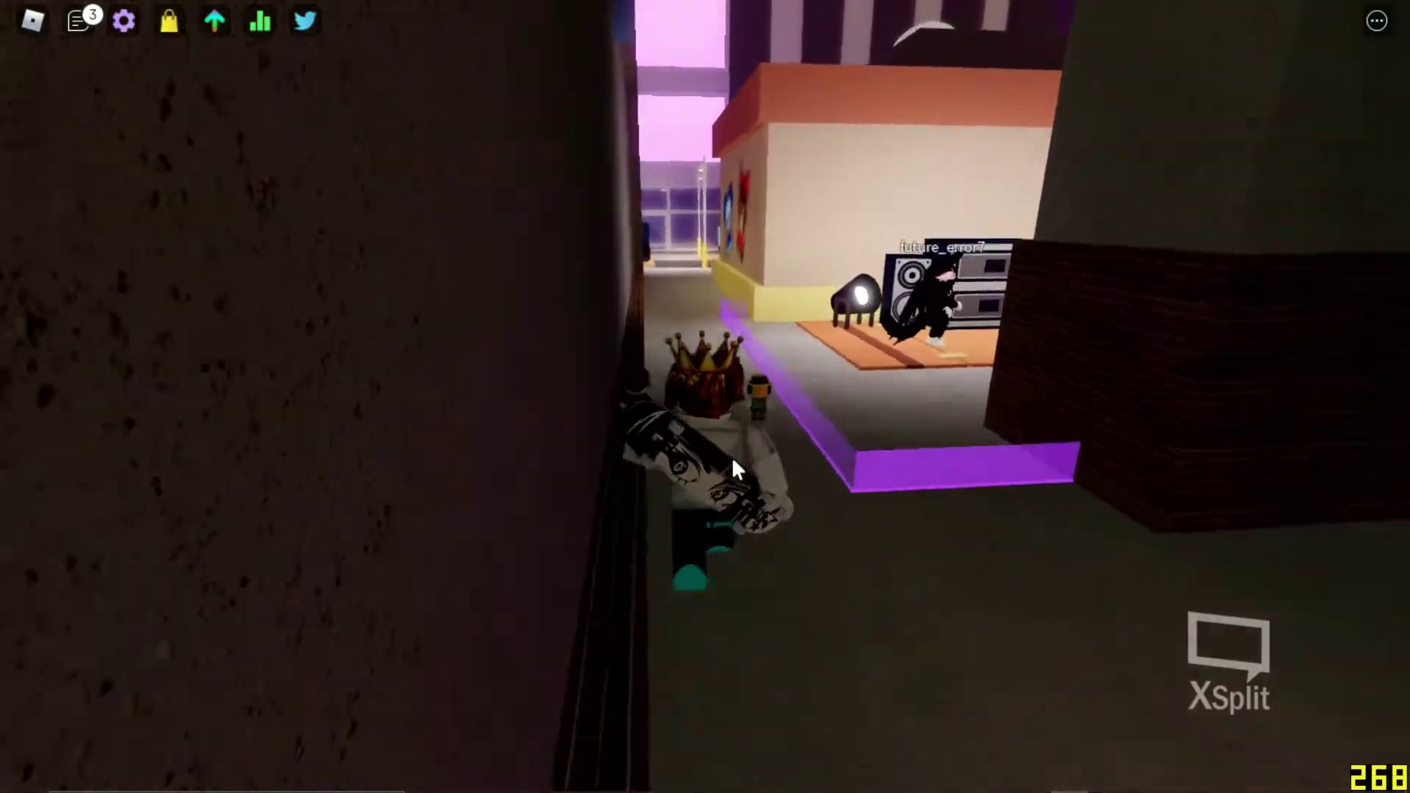
{"action": "key", "text": "w"}
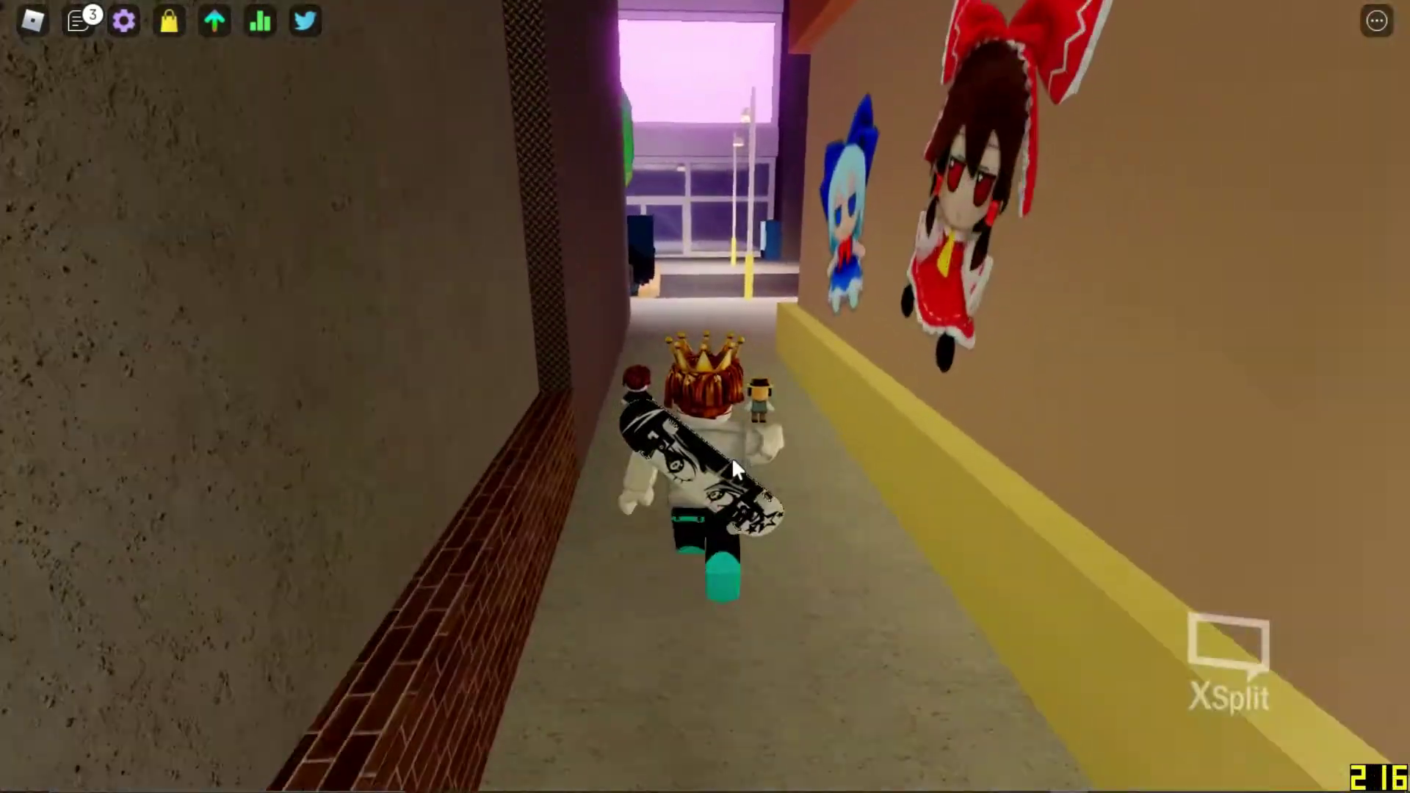
{"action": "key", "text": "w"}
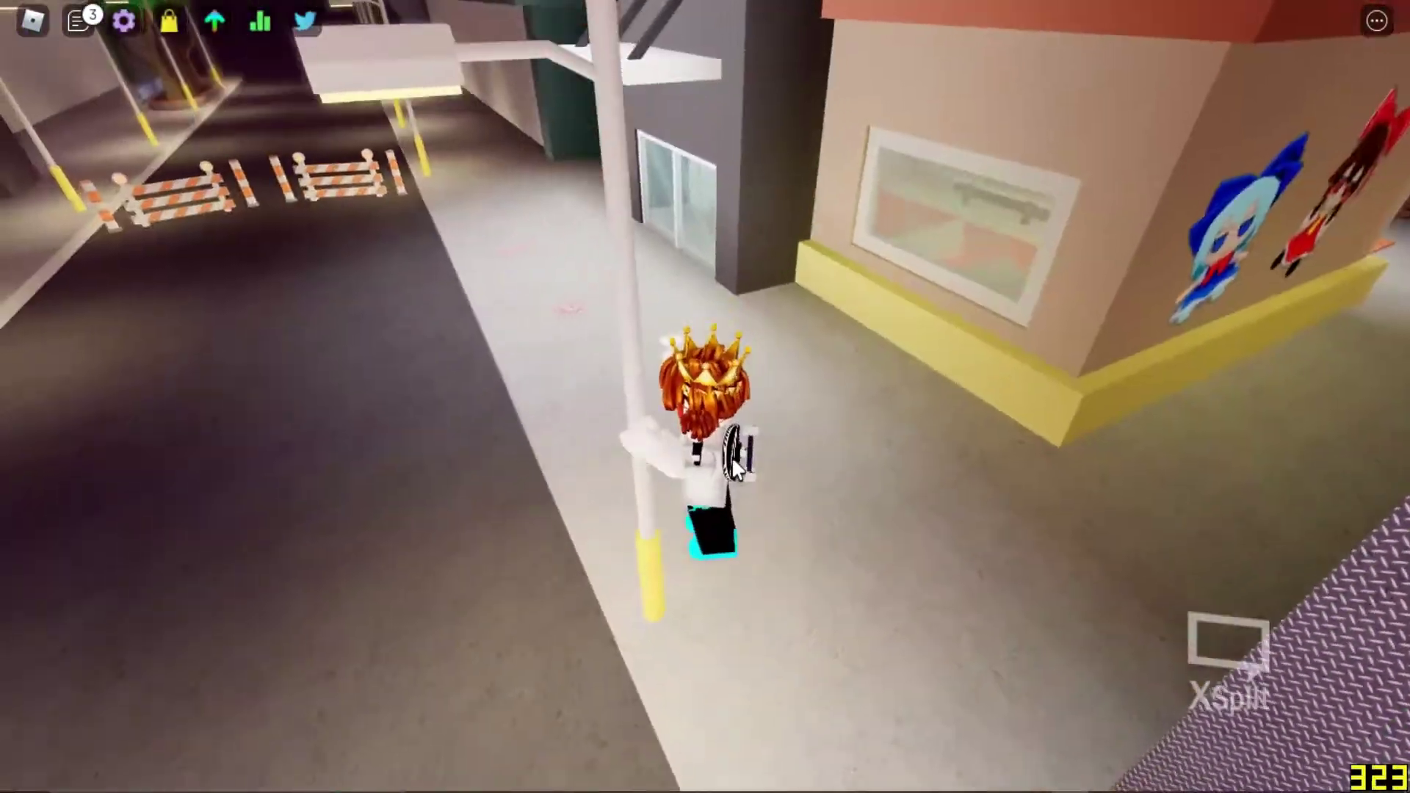
{"action": "key", "text": "w"}
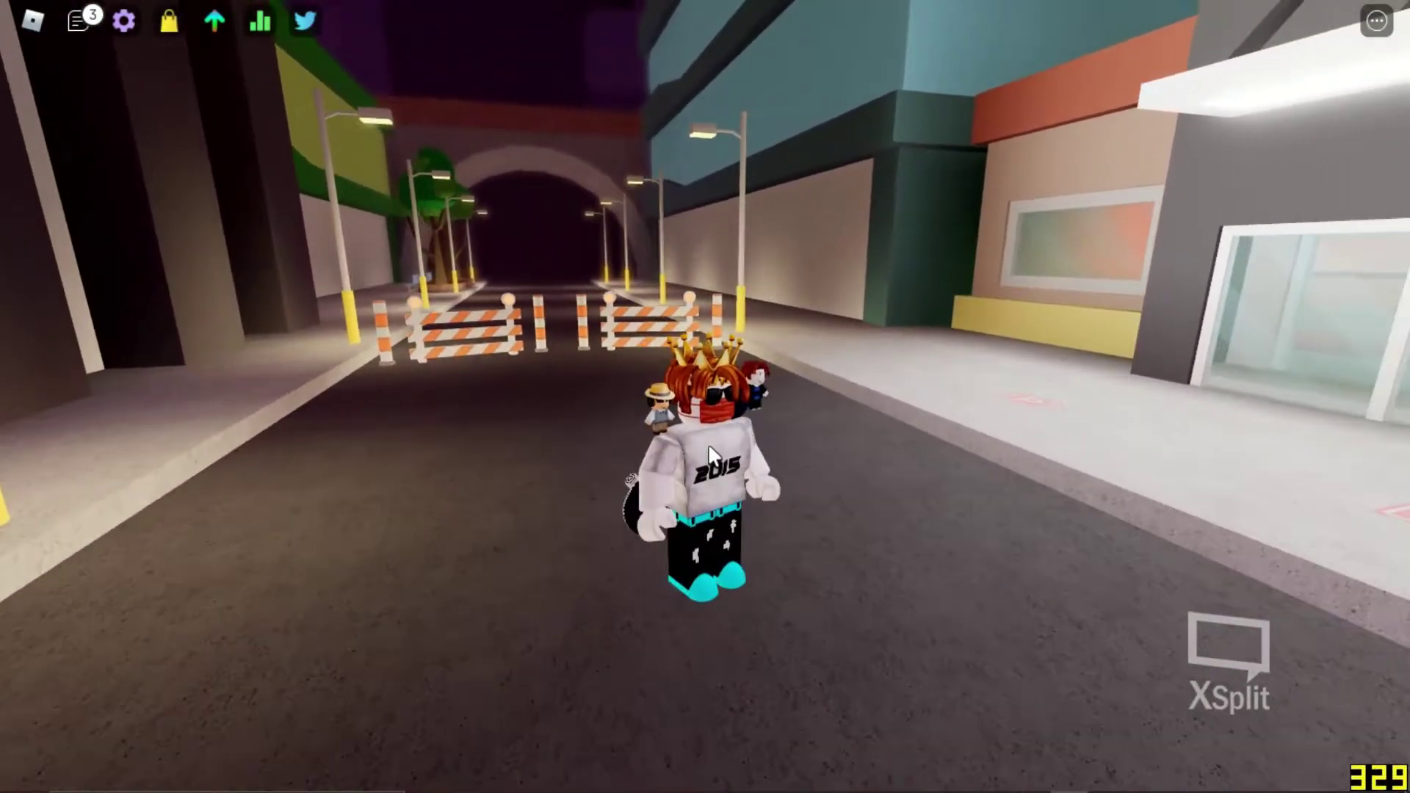
Step: Leave Funky Friday and Google 'roblox fps unlocker', highlighting the GitHub result
{"action": "key", "text": "Escape"}
{"action": "key", "text": "l"}
{"action": "key", "text": "Return"}
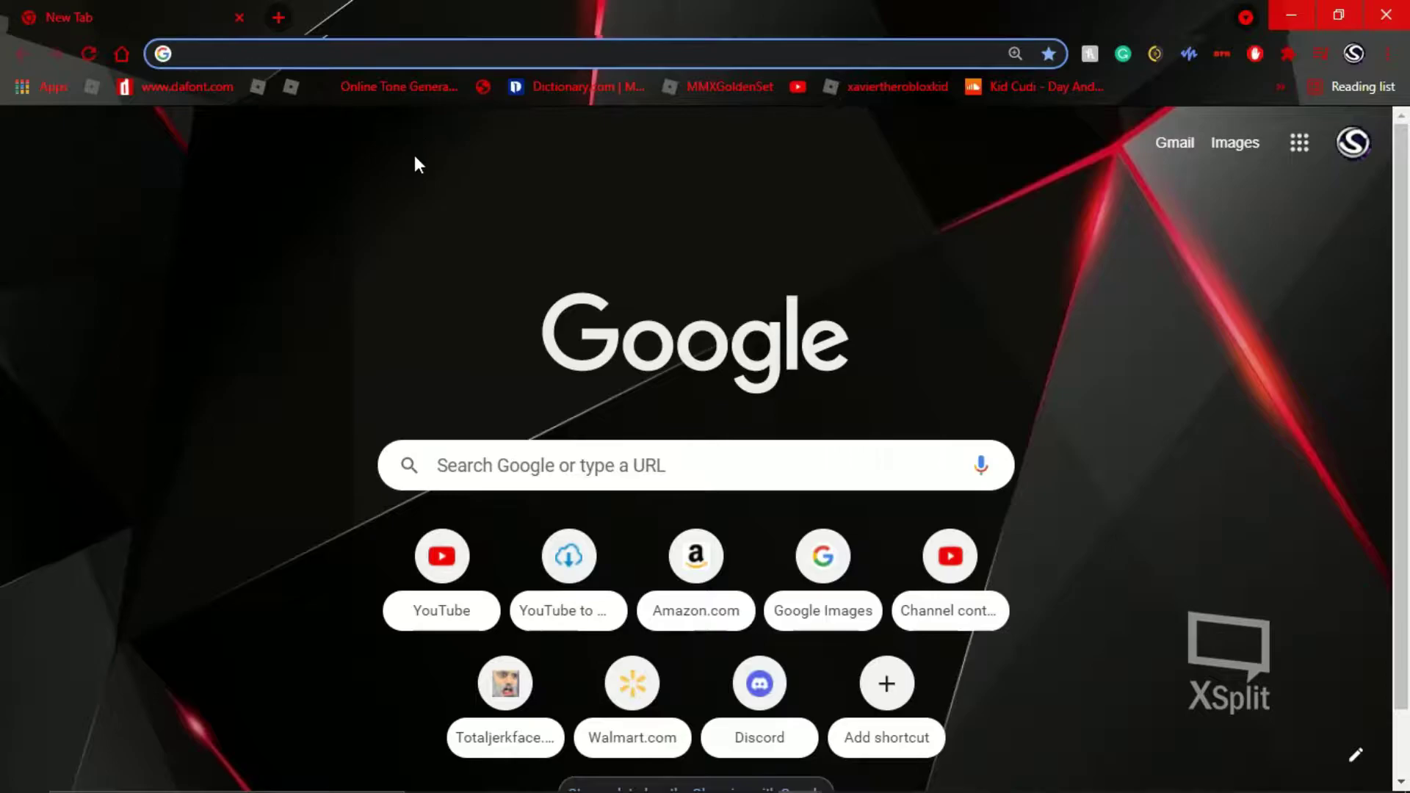
{"action": "type", "text": "roblox fps unlocker"}
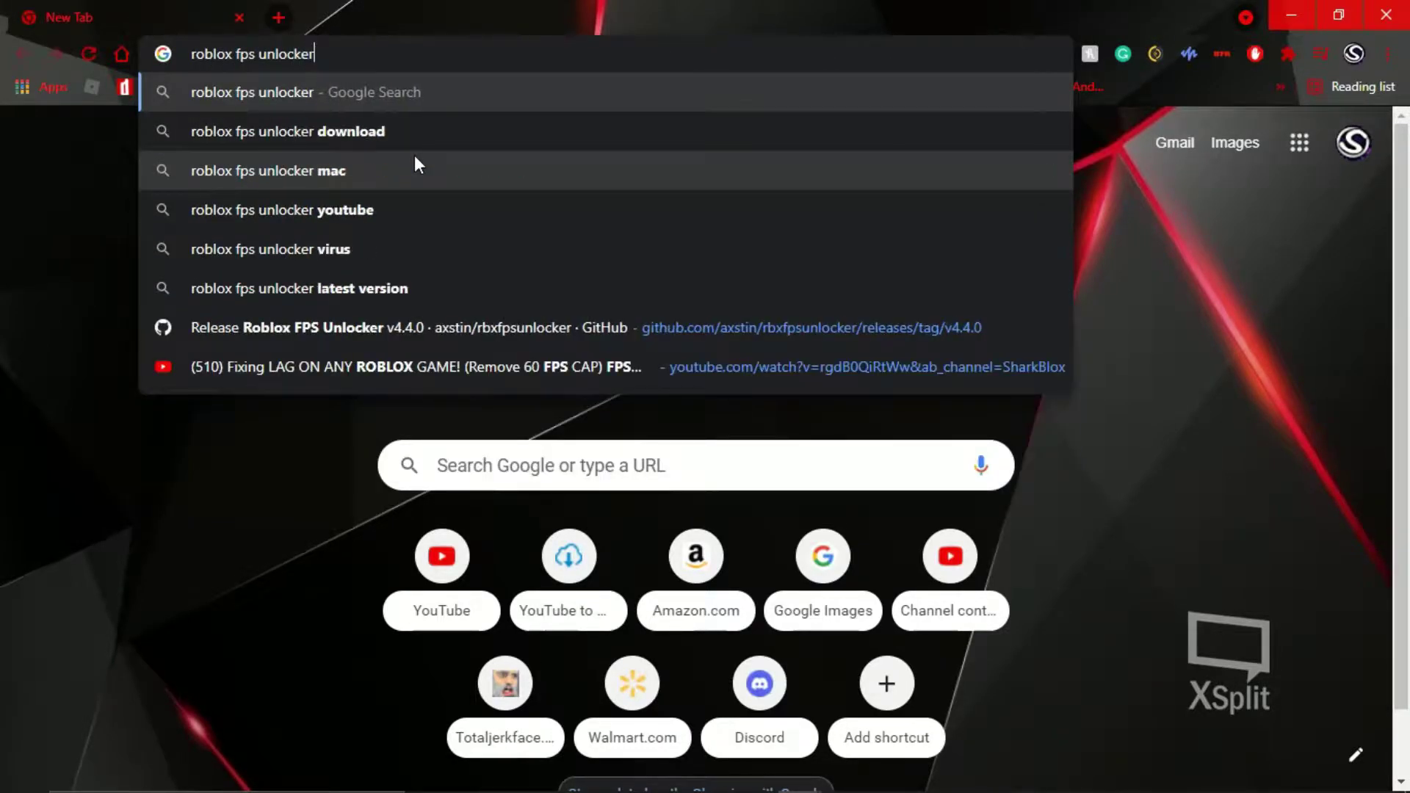
{"action": "key", "text": "Return"}
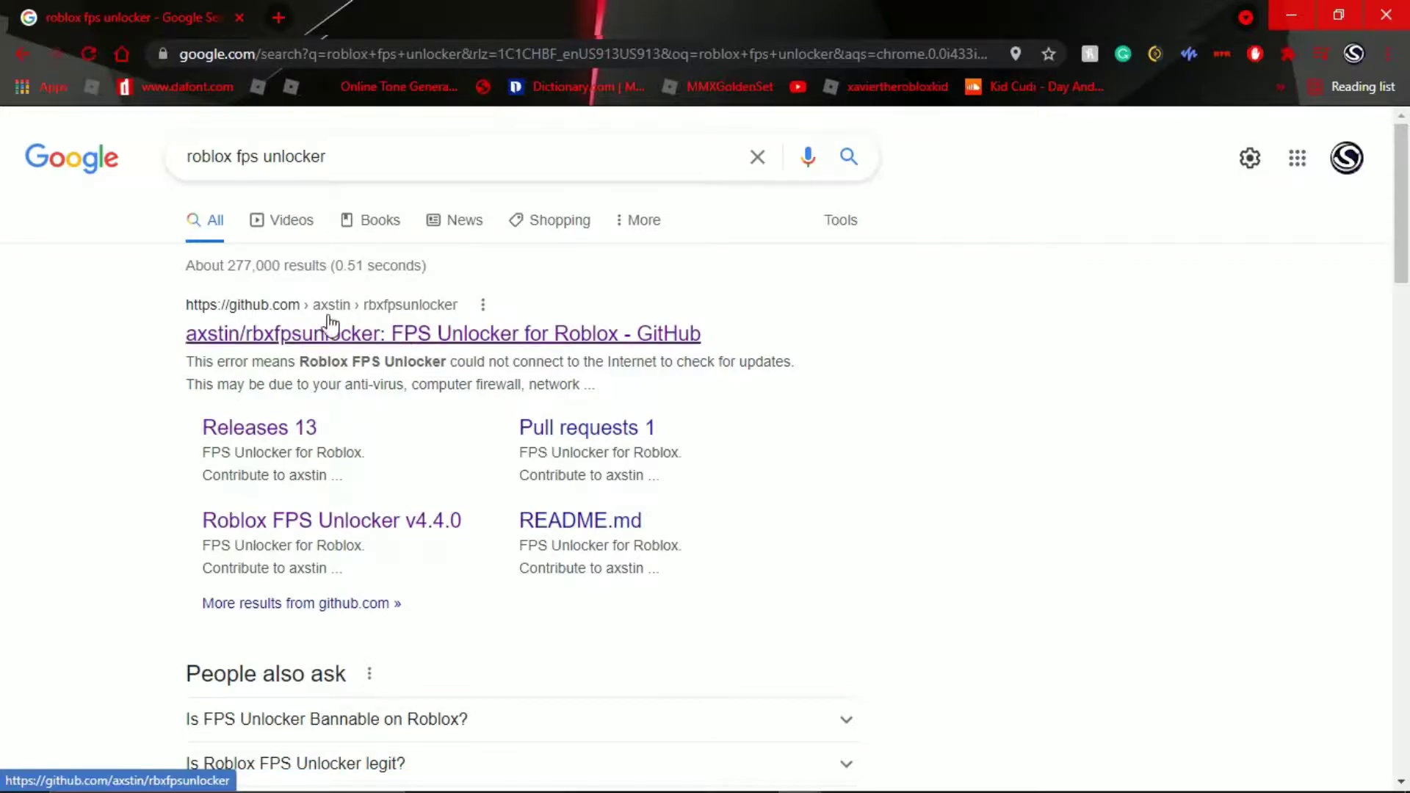
{"action": "left_click_drag", "start_coordinate": [188, 313], "coordinate": [291, 334]}
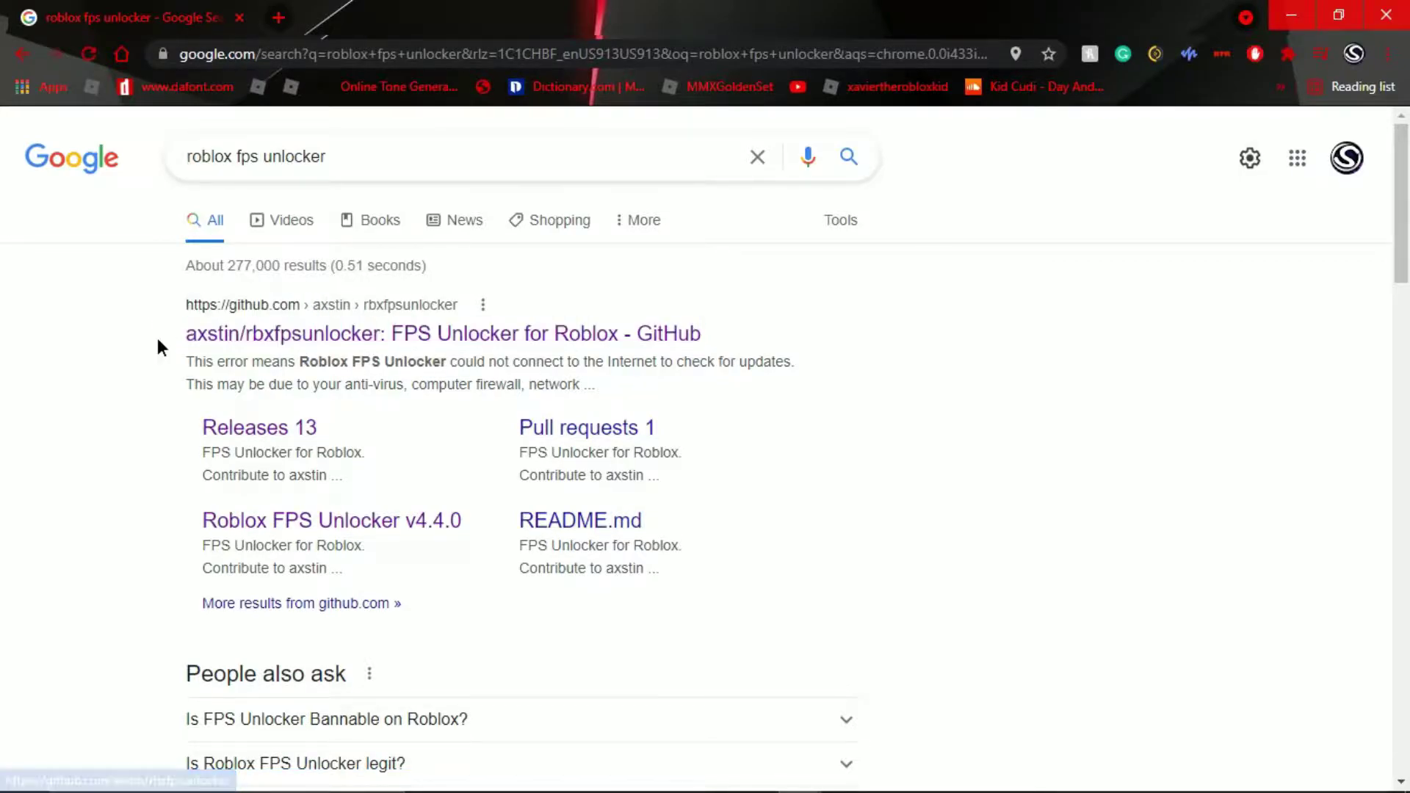
Step: Open the axstin/rbxfpsunlocker repository and go to its releases page
{"action": "left_click", "coordinate": [711, 335]}
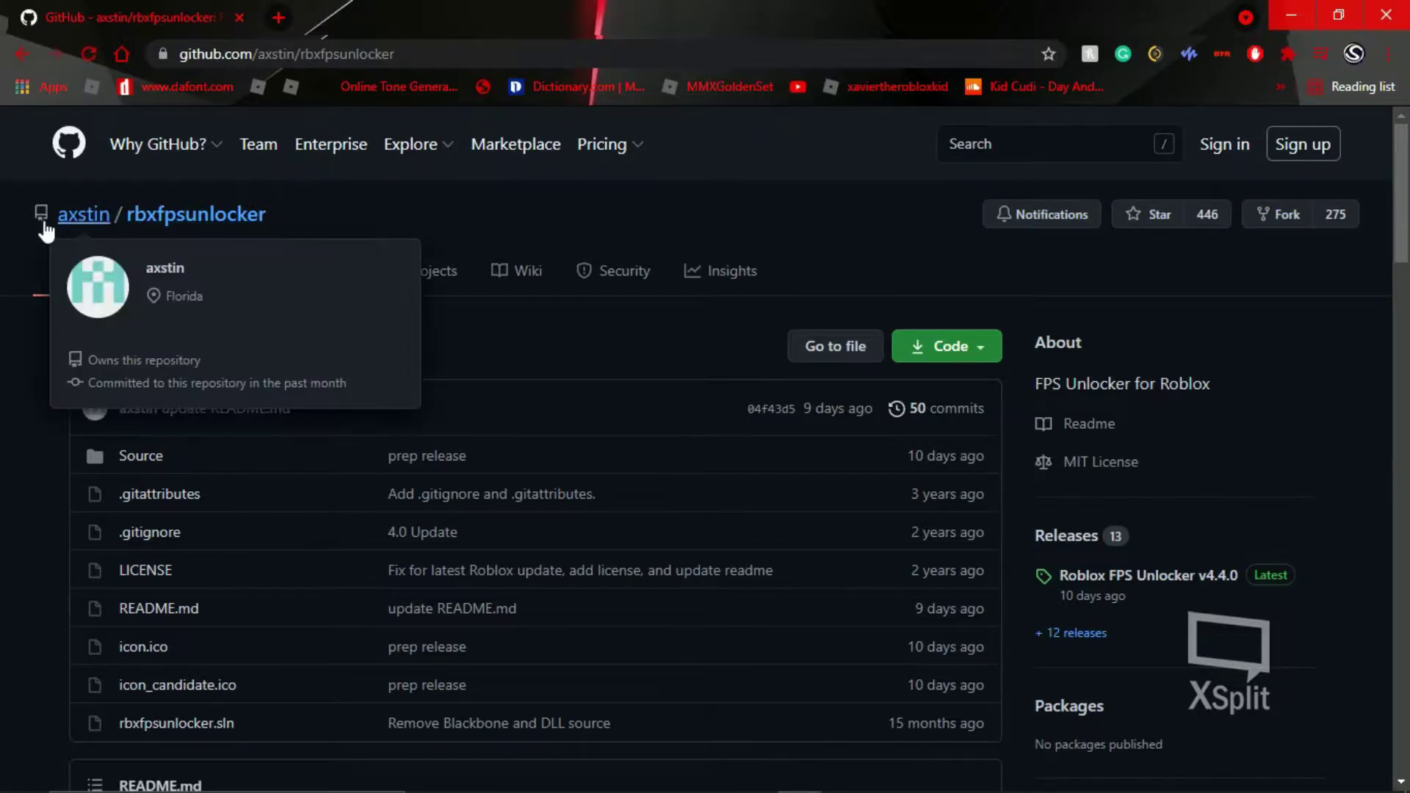
{"action": "scroll", "coordinate": [527, 361], "scroll_direction": "down", "scroll_amount": 4}
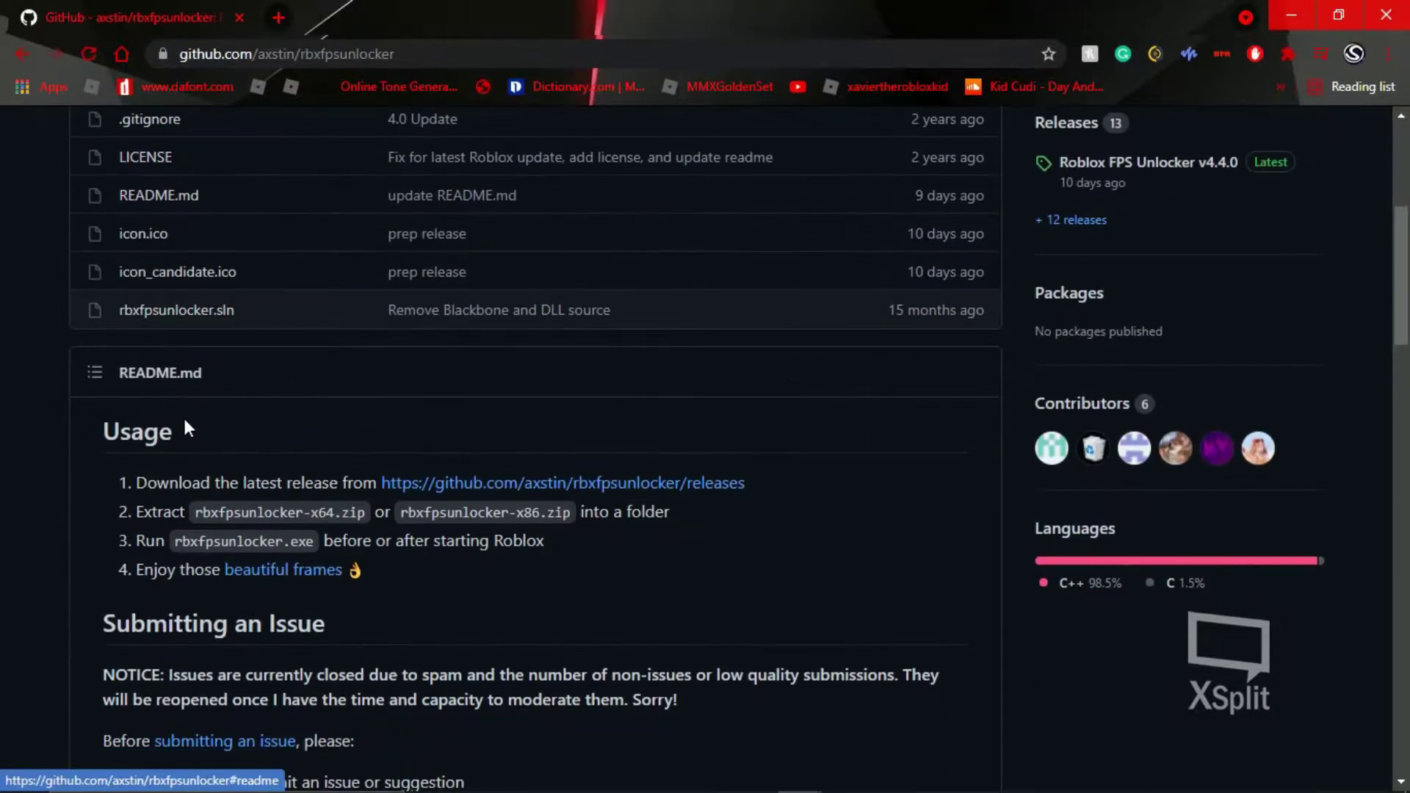
{"action": "scroll", "coordinate": [110, 317], "scroll_direction": "up", "scroll_amount": 4}
{"action": "scroll", "coordinate": [236, 309], "scroll_direction": "down", "scroll_amount": 1}
{"action": "scroll", "coordinate": [236, 308], "scroll_direction": "down", "scroll_amount": 2}
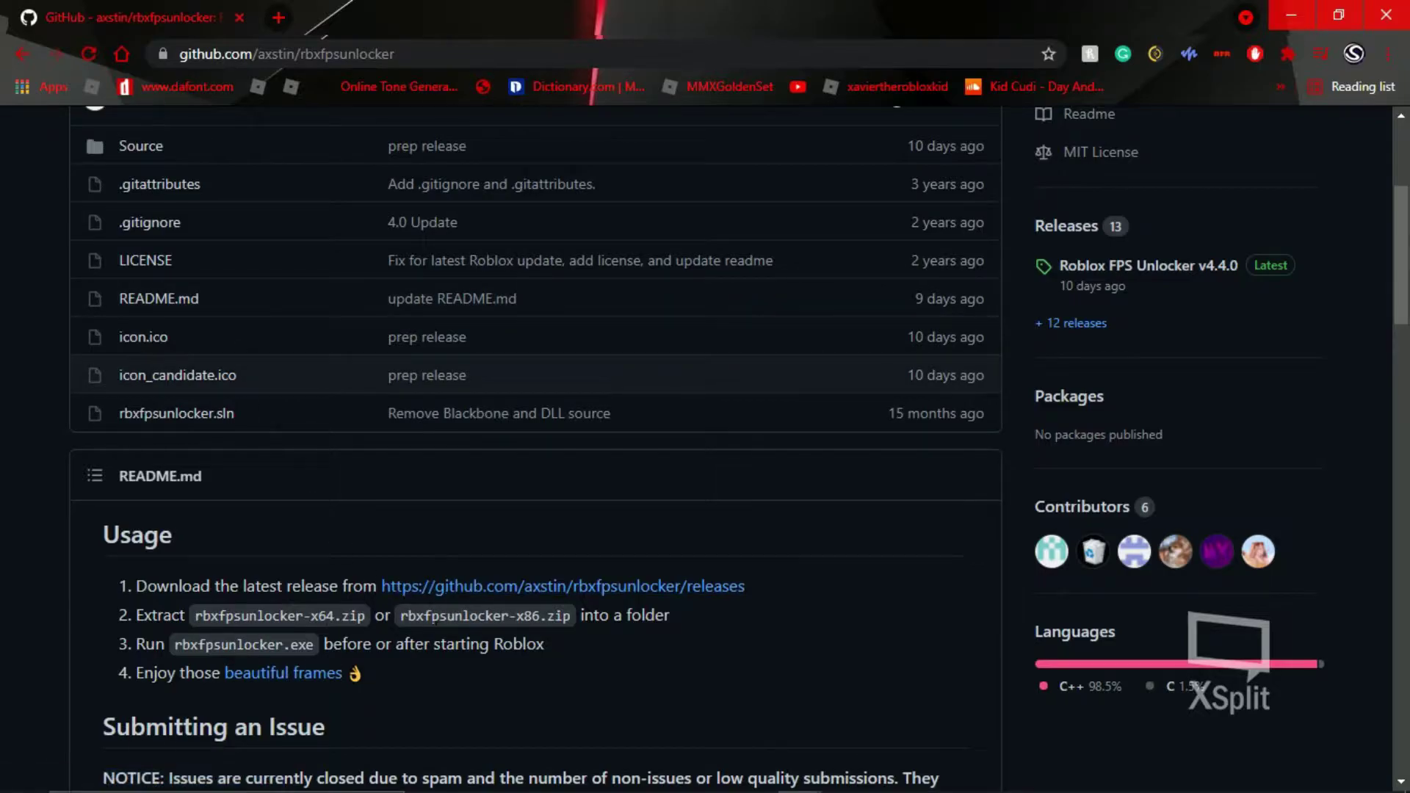
{"action": "left_click", "coordinate": [504, 587]}
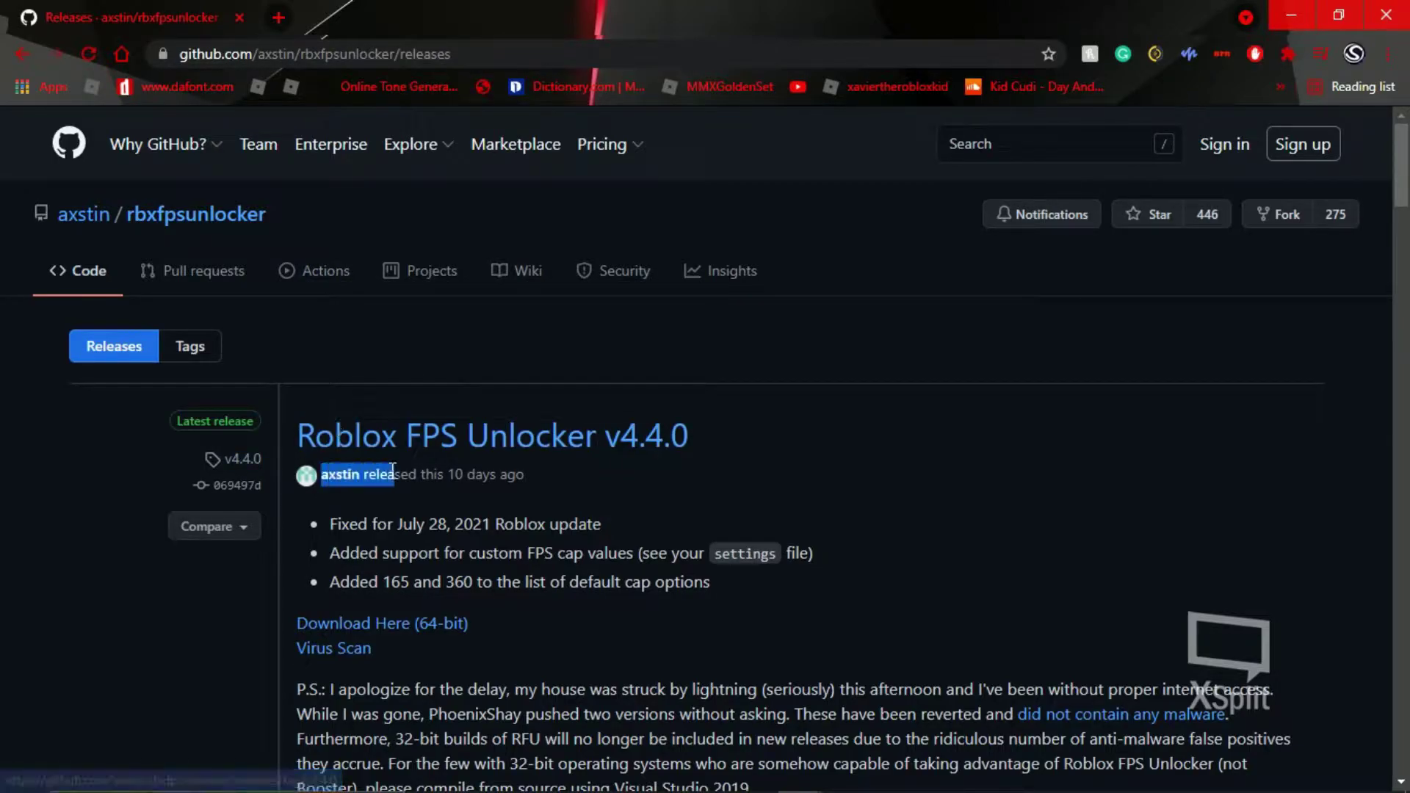
Step: Read the v4.4.0 release details and clear the rbxfpsunlocker-x64.zip security scan
{"action": "left_click_drag", "start_coordinate": [352, 474], "coordinate": [363, 478]}
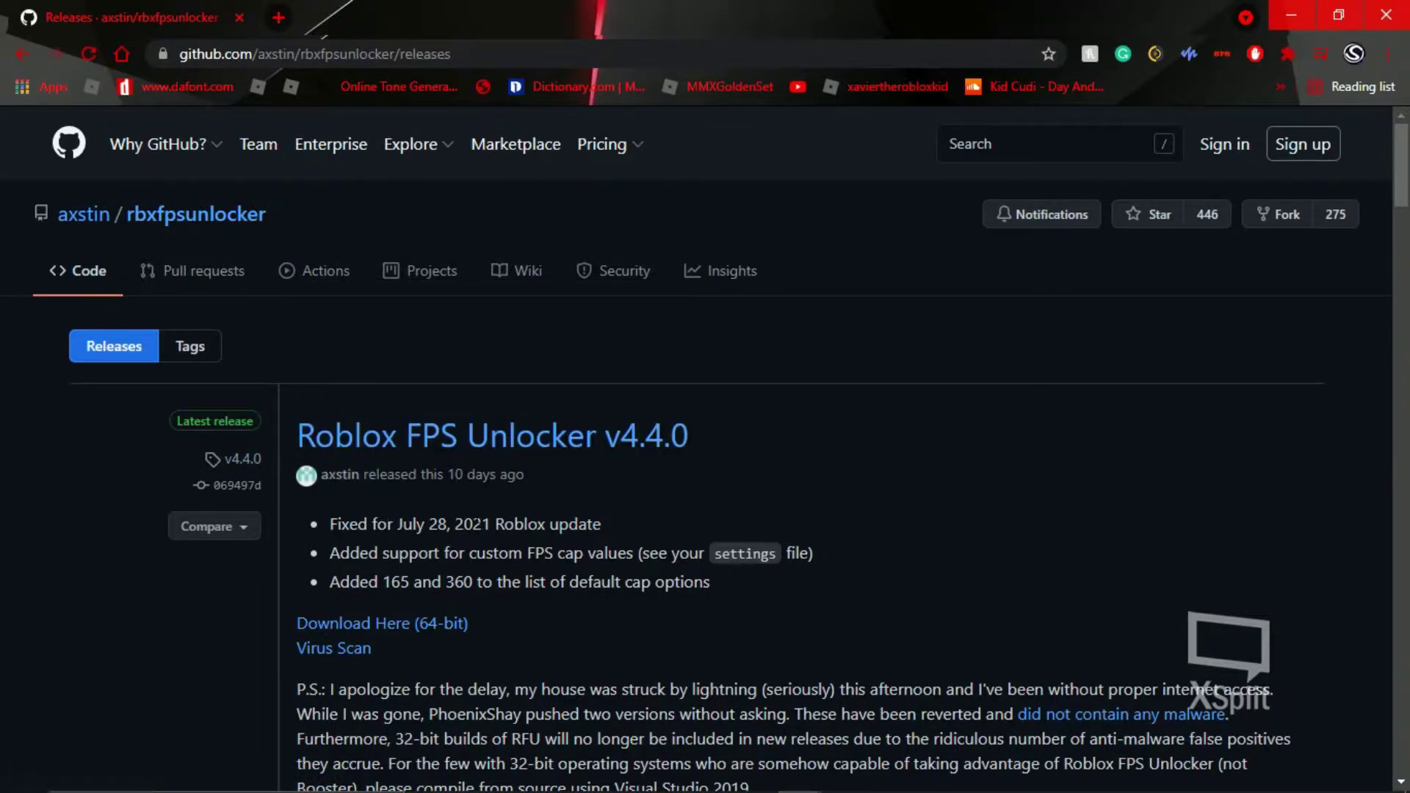
{"action": "scroll", "coordinate": [548, 500], "scroll_direction": "down", "scroll_amount": 1}
{"action": "scroll", "coordinate": [548, 499], "scroll_direction": "down", "scroll_amount": 3}
{"action": "scroll", "coordinate": [548, 498], "scroll_direction": "up", "scroll_amount": 3}
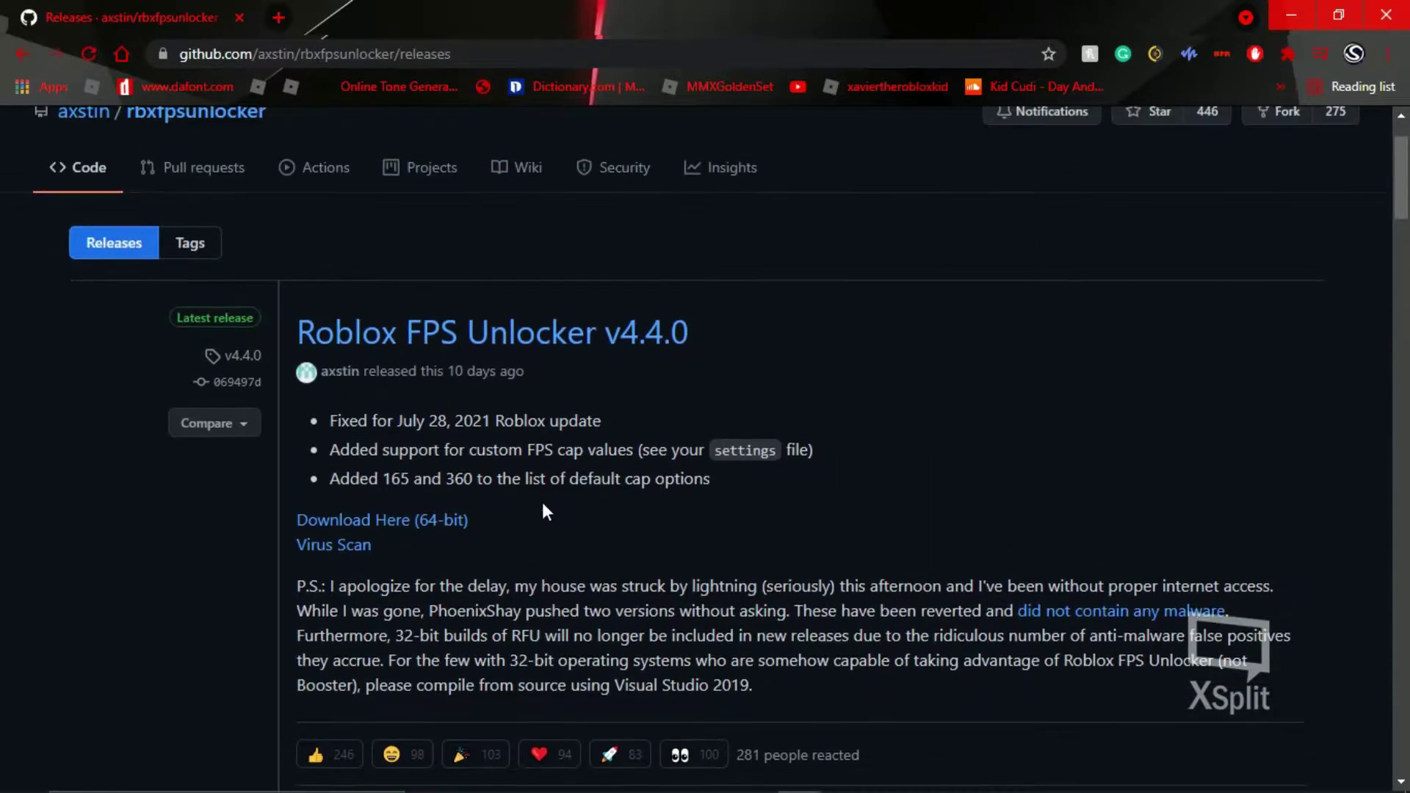
{"action": "left_click_drag", "start_coordinate": [529, 362], "coordinate": [401, 374]}
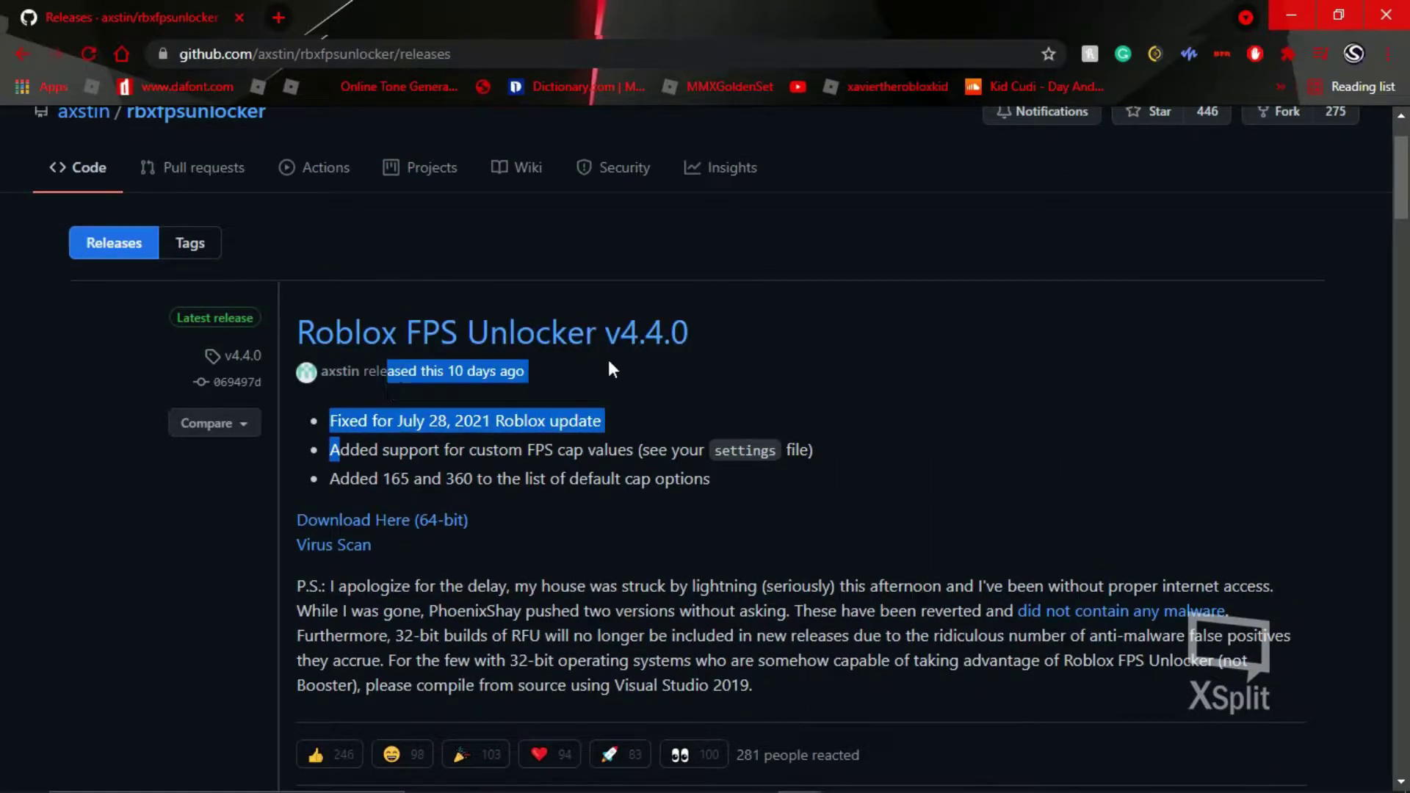
{"action": "left_click_drag", "start_coordinate": [716, 421], "coordinate": [640, 298]}
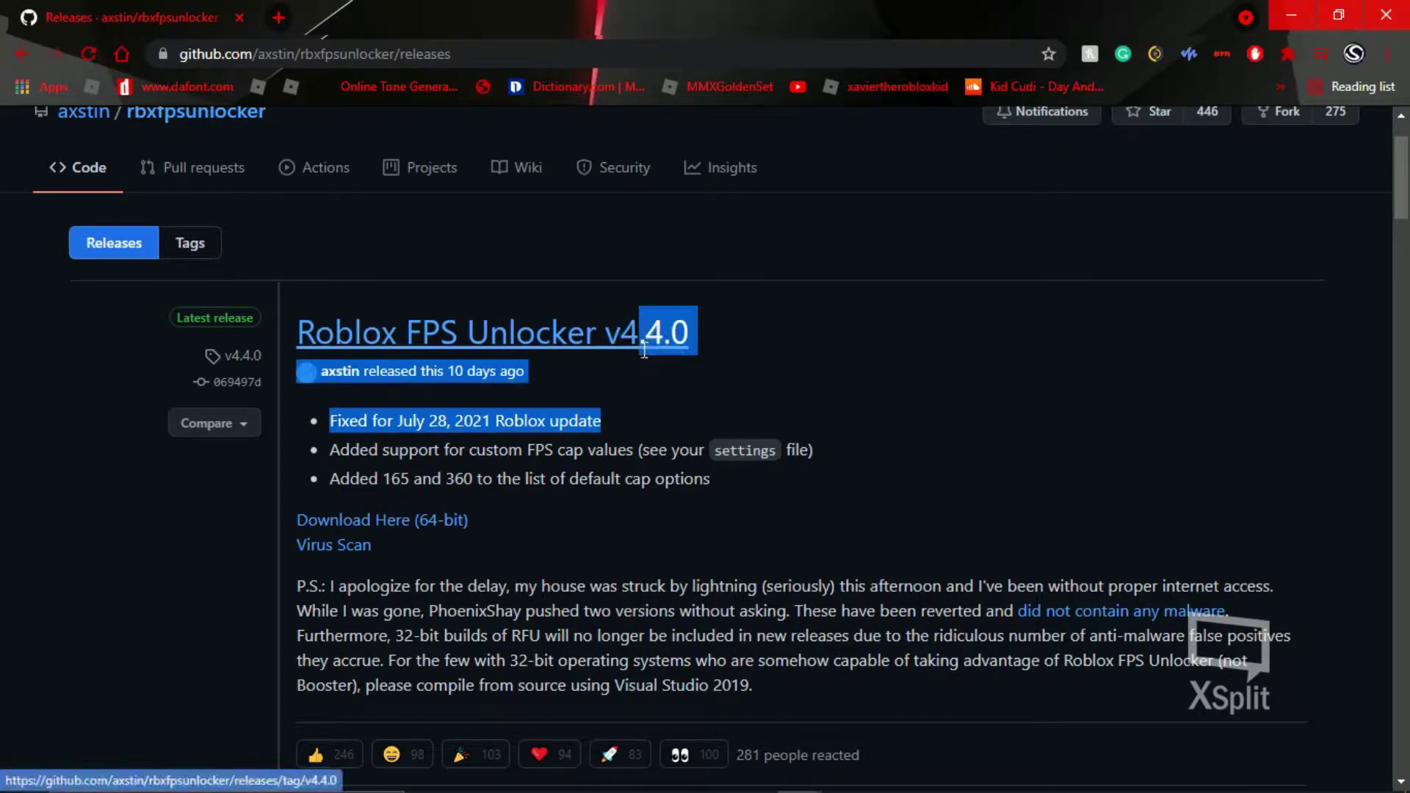
{"action": "left_click_drag", "start_coordinate": [644, 349], "coordinate": [641, 418]}
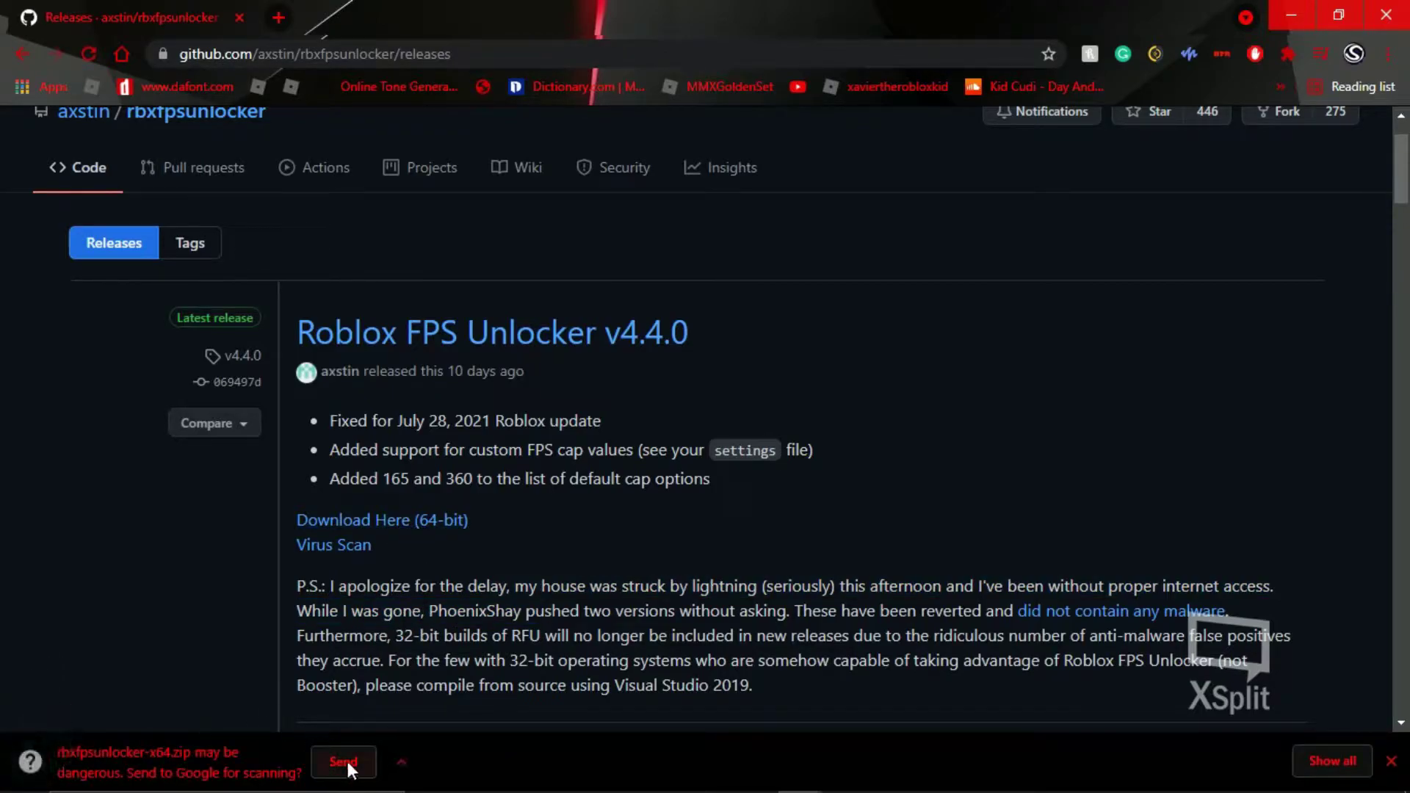
{"action": "left_click", "coordinate": [343, 762]}
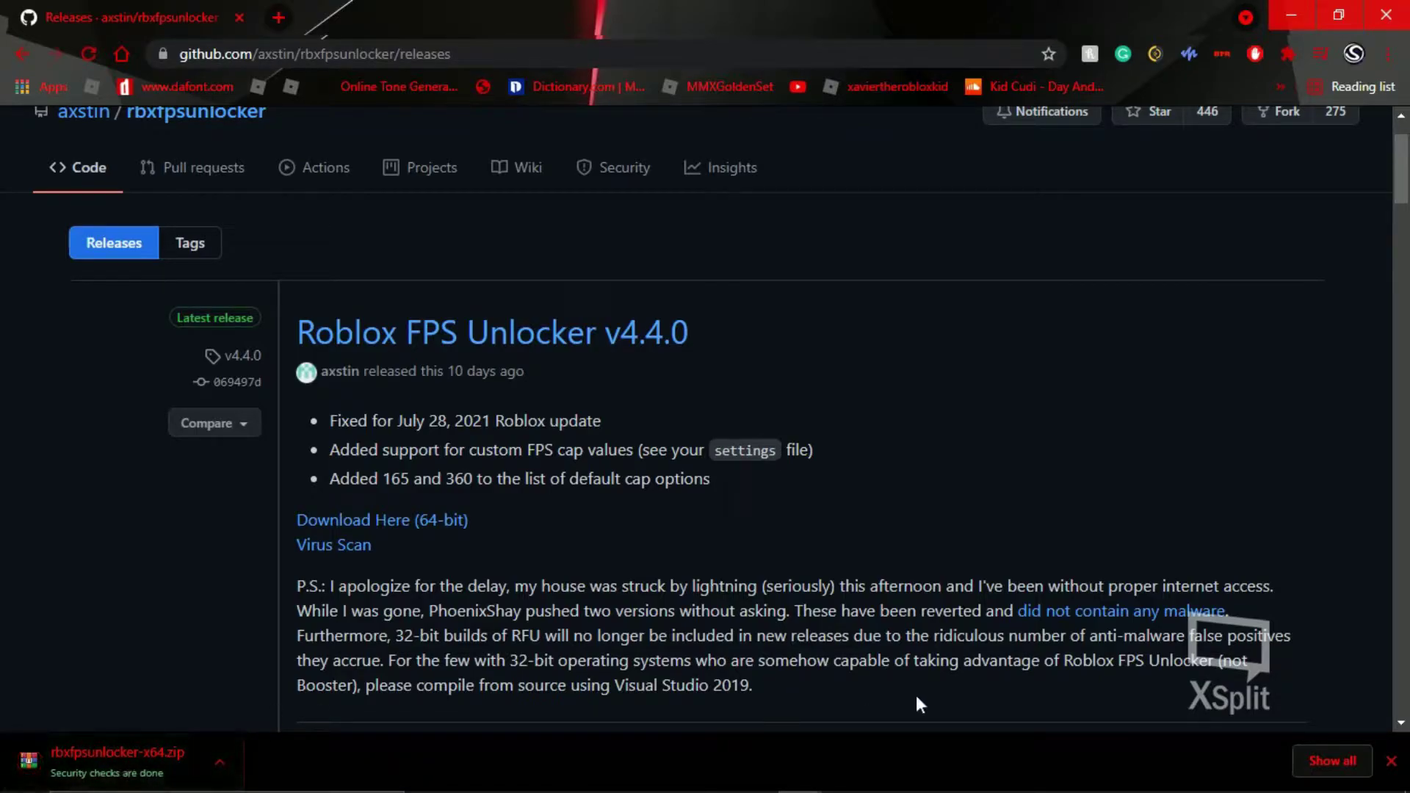
{"action": "left_click", "coordinate": [1389, 762]}
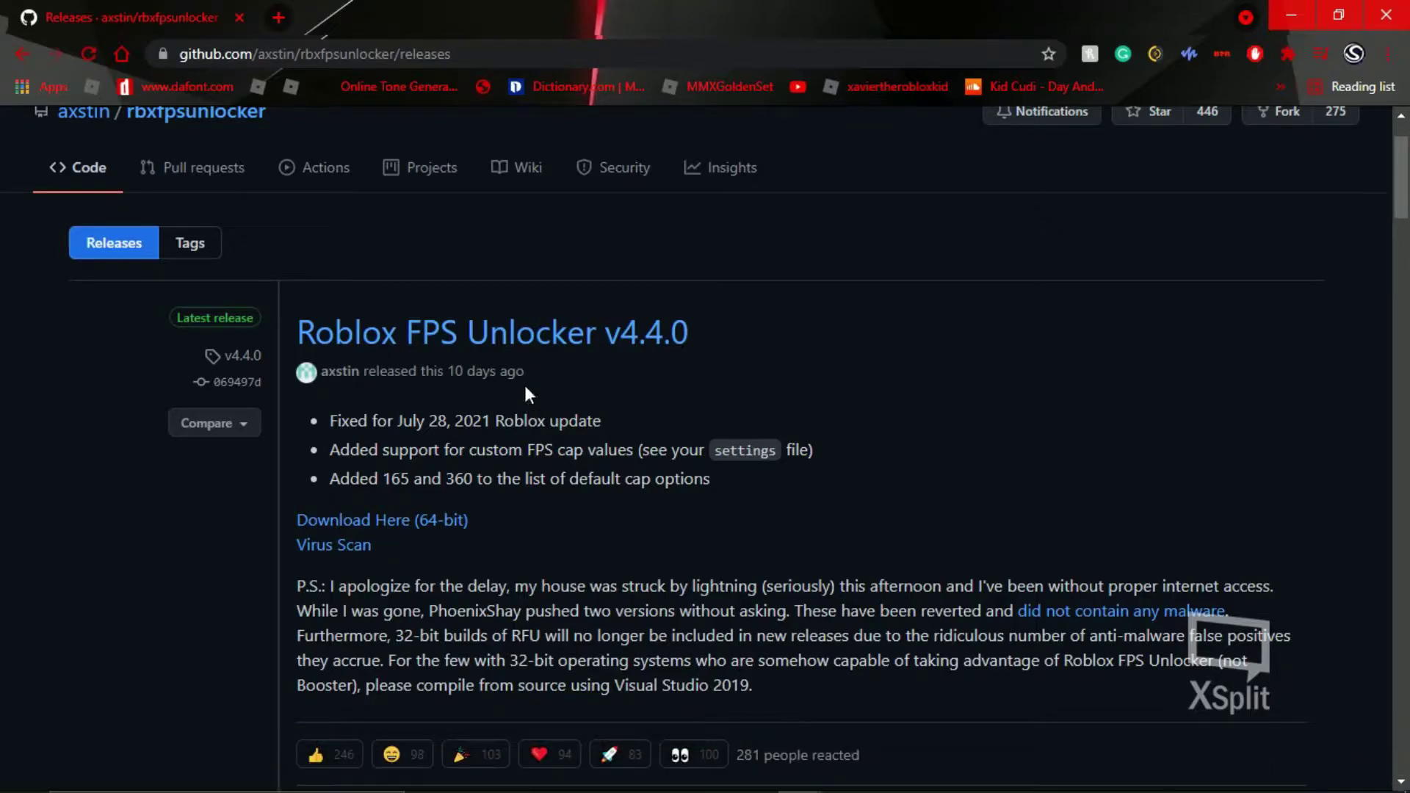
Step: In a new tab, open Chrome's downloads list and show rbxfpsunlocker-x64.zip in its folder
{"action": "left_click", "coordinate": [280, 17]}
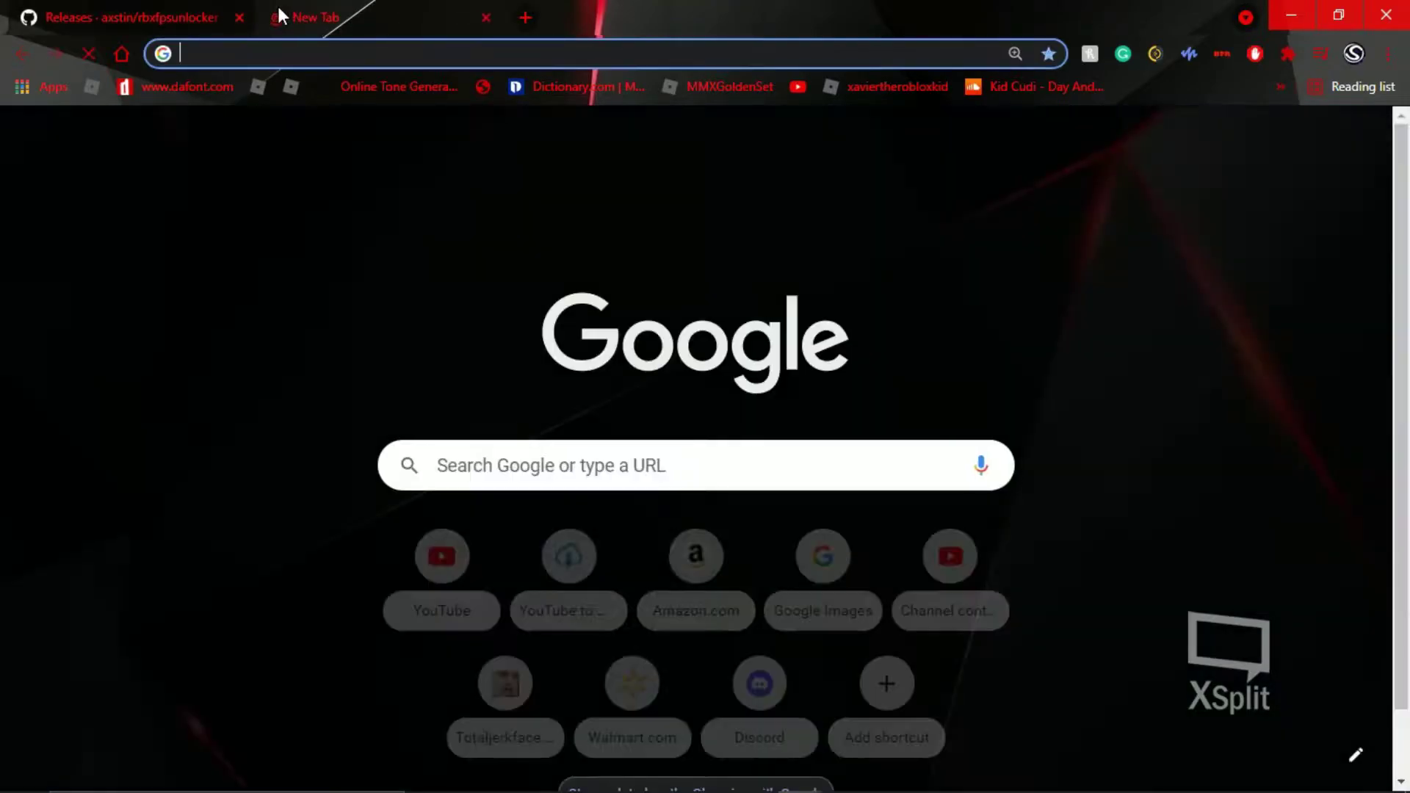
{"action": "type", "text": "chrome://downloads"}
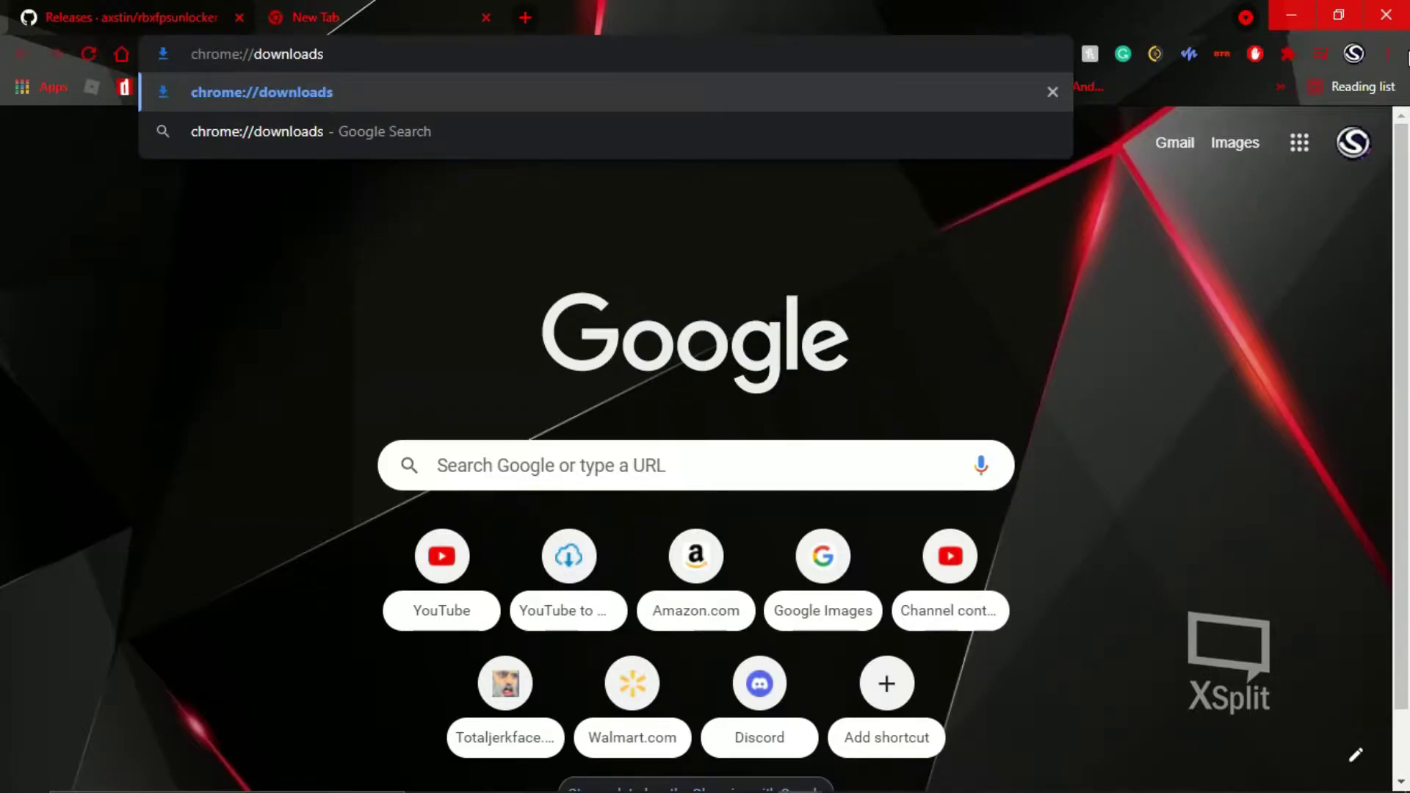
{"action": "left_click", "coordinate": [1388, 53]}
{"action": "left_click", "coordinate": [1233, 193]}
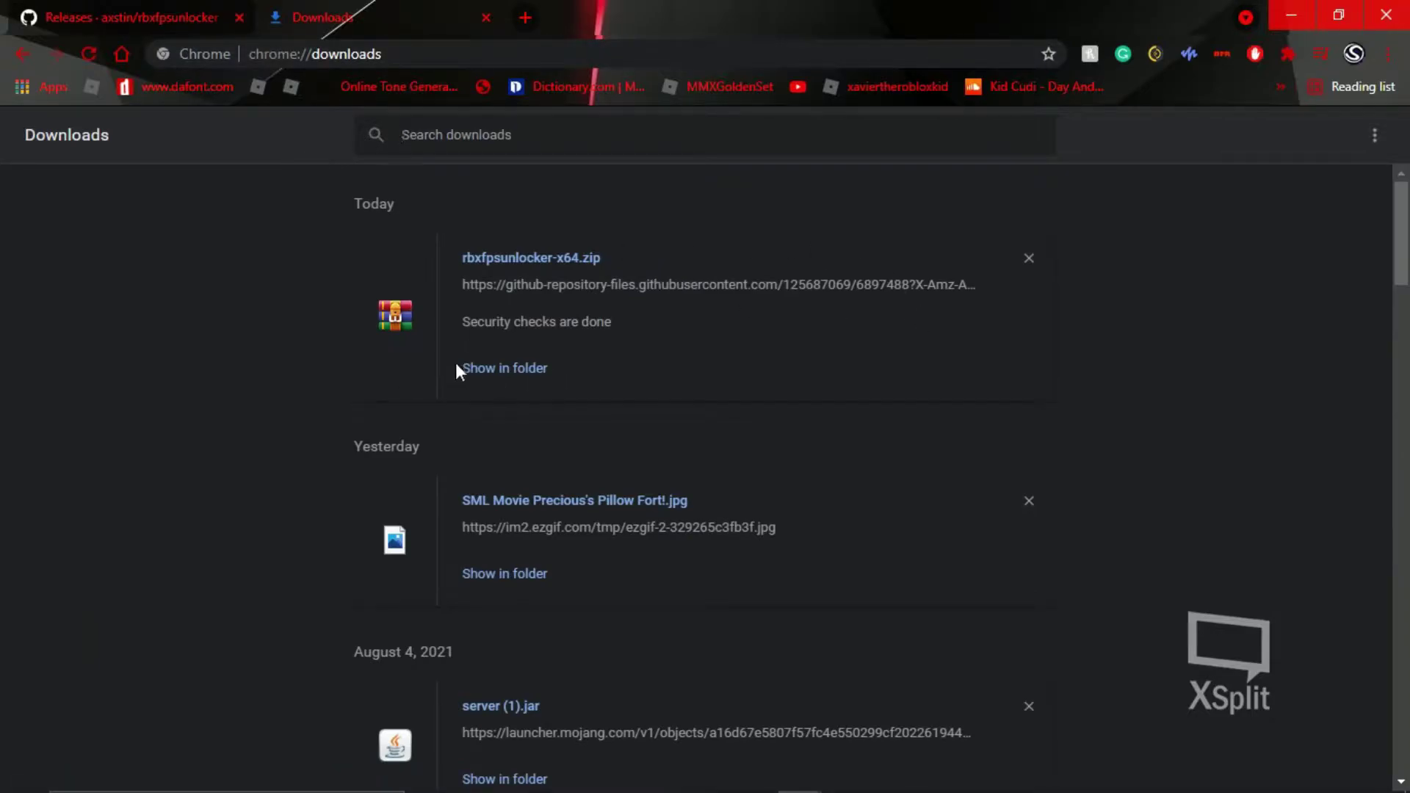
{"action": "left_click", "coordinate": [516, 370]}
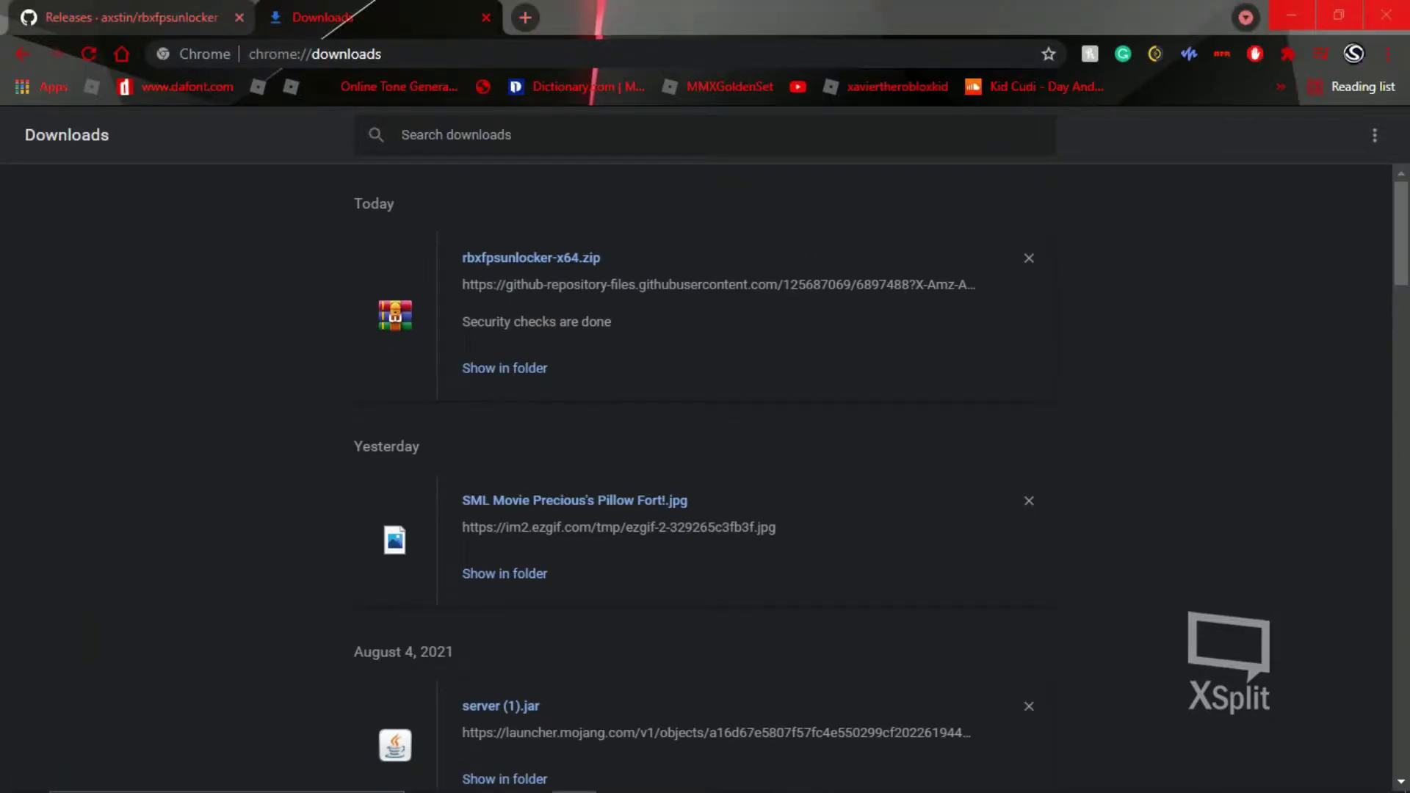
{"action": "left_click_drag", "start_coordinate": [1287, 78], "coordinate": [617, 6]}
{"action": "scroll", "coordinate": [661, 344], "scroll_direction": "down", "scroll_amount": 5}
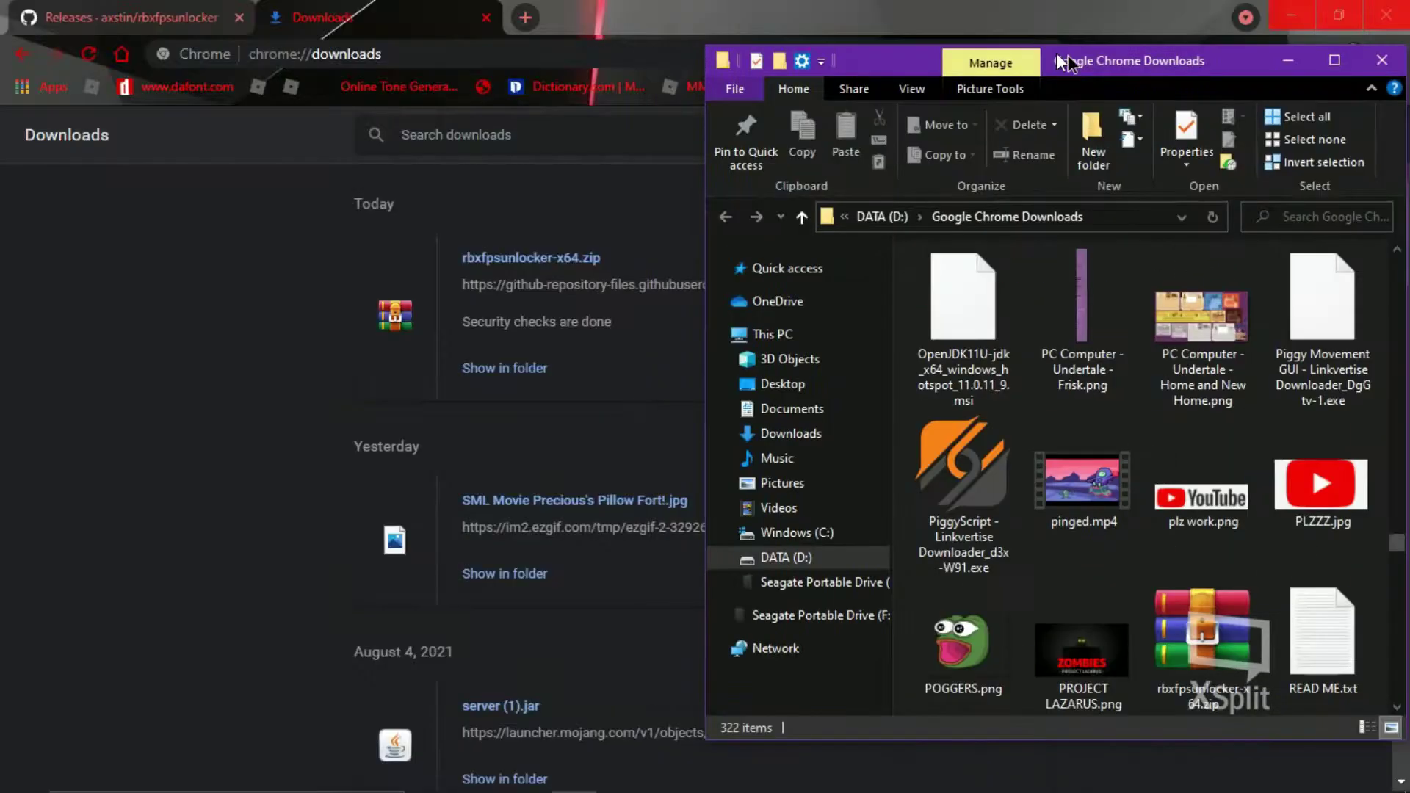
Step: Move the Explorer window right, search for the rbxfps archive and open its file location
{"action": "left_click_drag", "start_coordinate": [1075, 64], "coordinate": [1047, 62]}
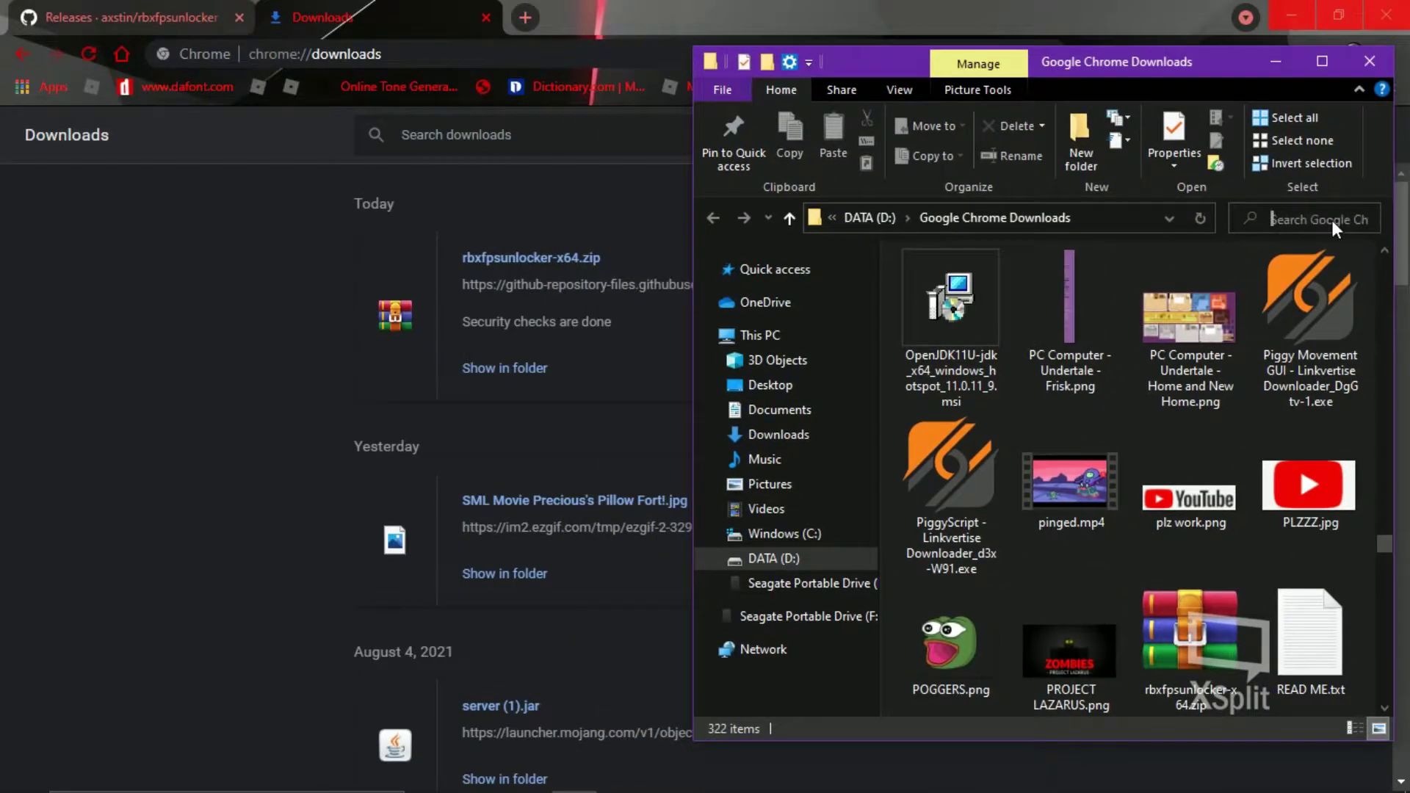
{"action": "left_click", "coordinate": [1332, 220]}
{"action": "type", "text": "fps"}
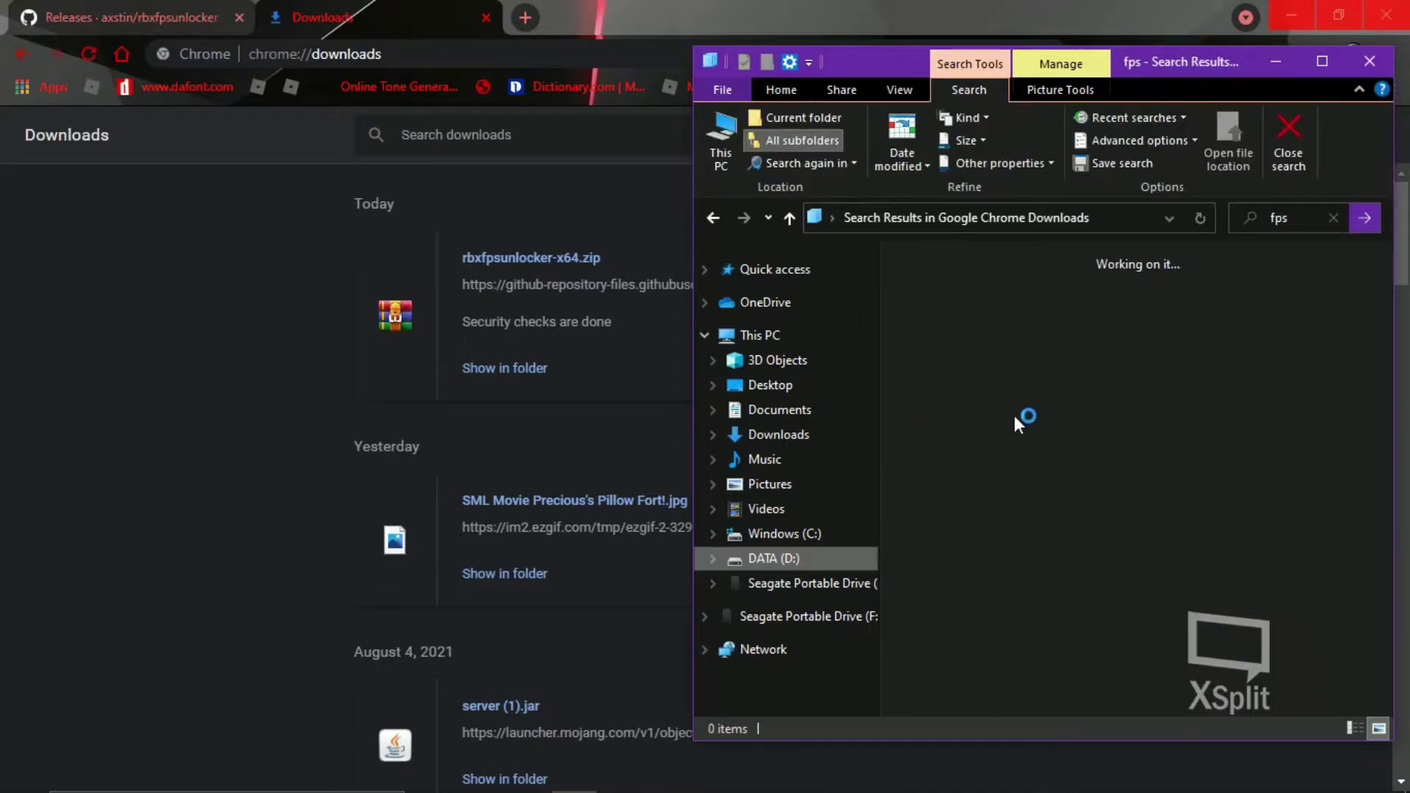
{"action": "left_click", "coordinate": [1290, 220]}
{"action": "type", "text": "rbx"}
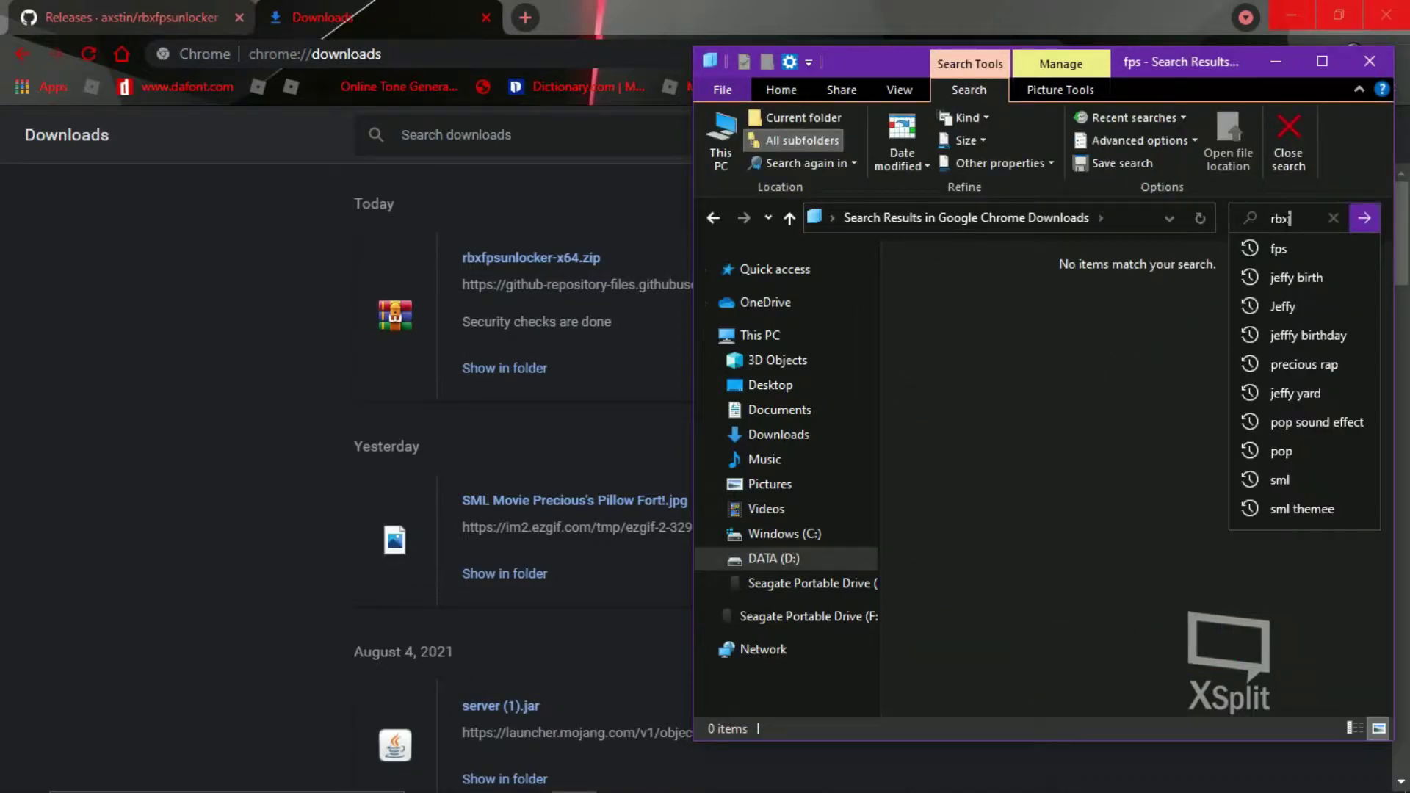
{"action": "type", "text": "fps"}
{"action": "key", "text": "Return"}
{"action": "mouse_move", "coordinate": [778, 434]}
{"action": "key", "text": "Tab"}
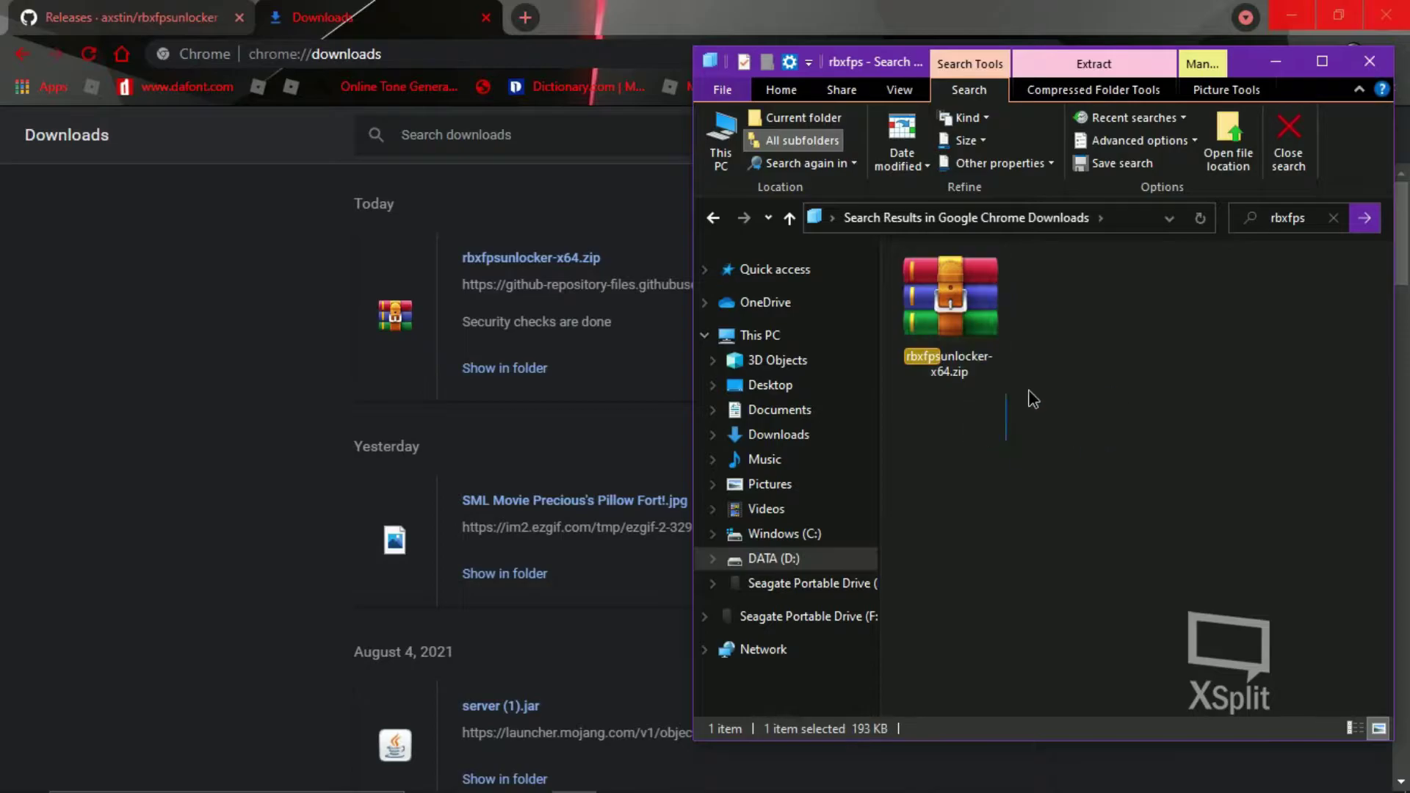
{"action": "left_click", "coordinate": [1225, 139]}
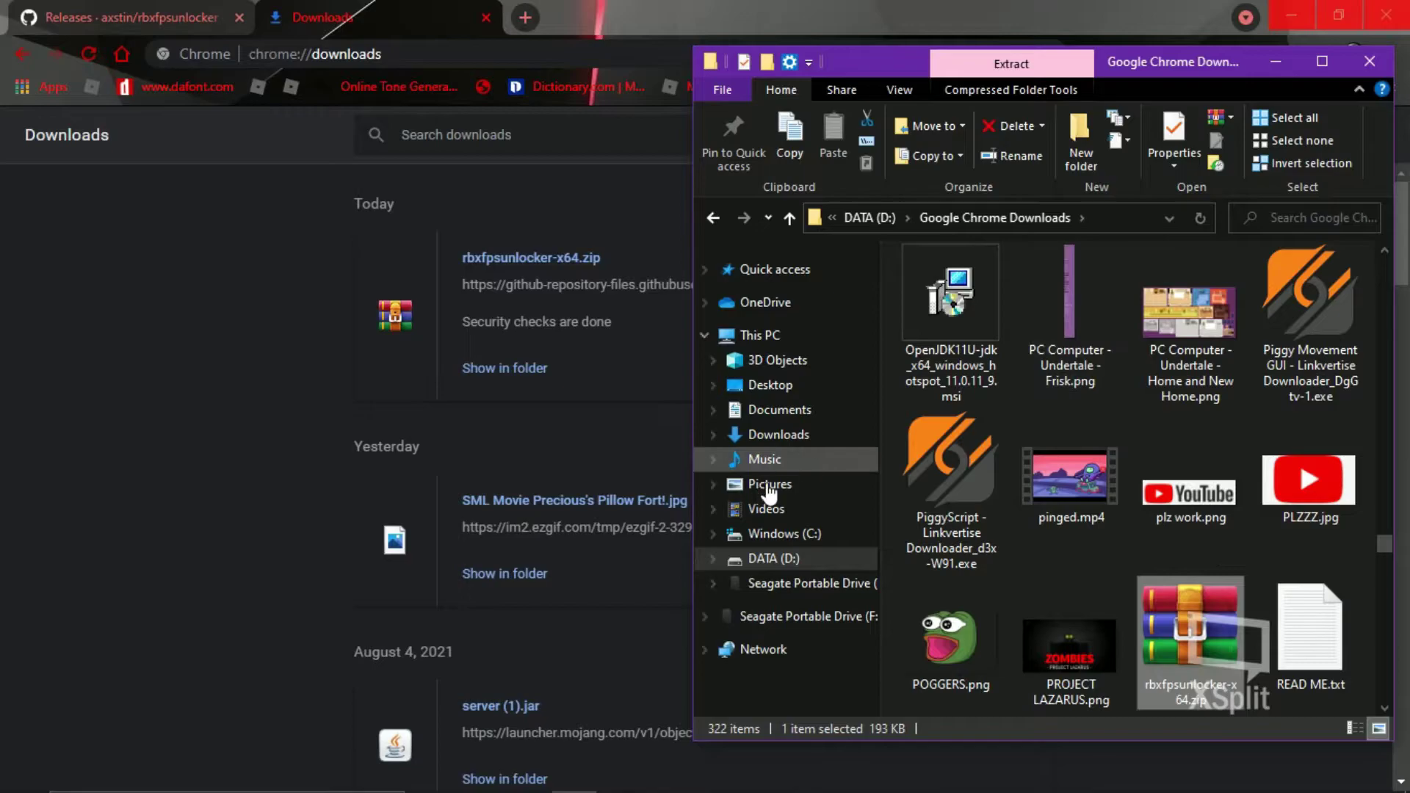
Step: Extract the zip to rbxfpsunlocker-x64 and permanently delete the archive
{"action": "right_click", "coordinate": [1183, 633]}
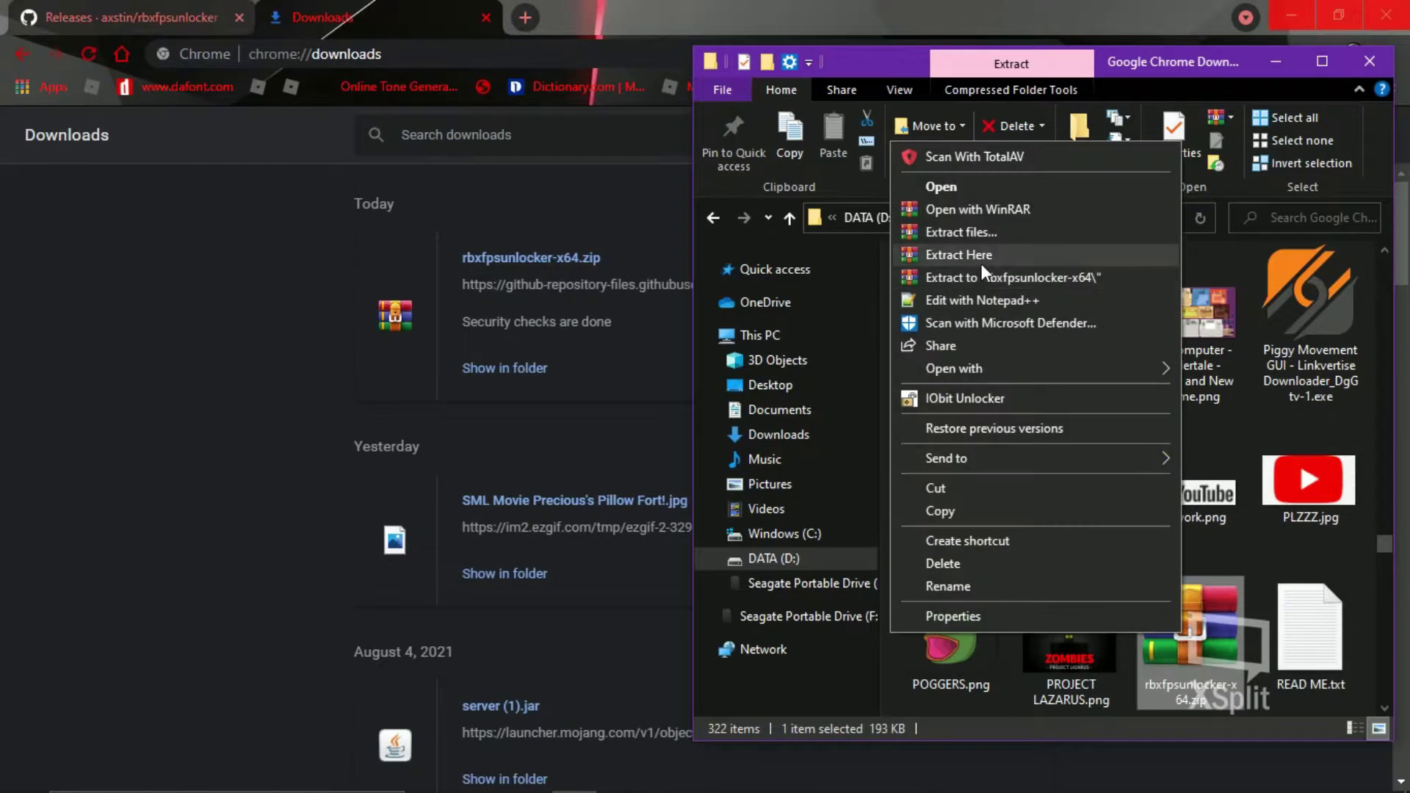
{"action": "left_click", "coordinate": [999, 284]}
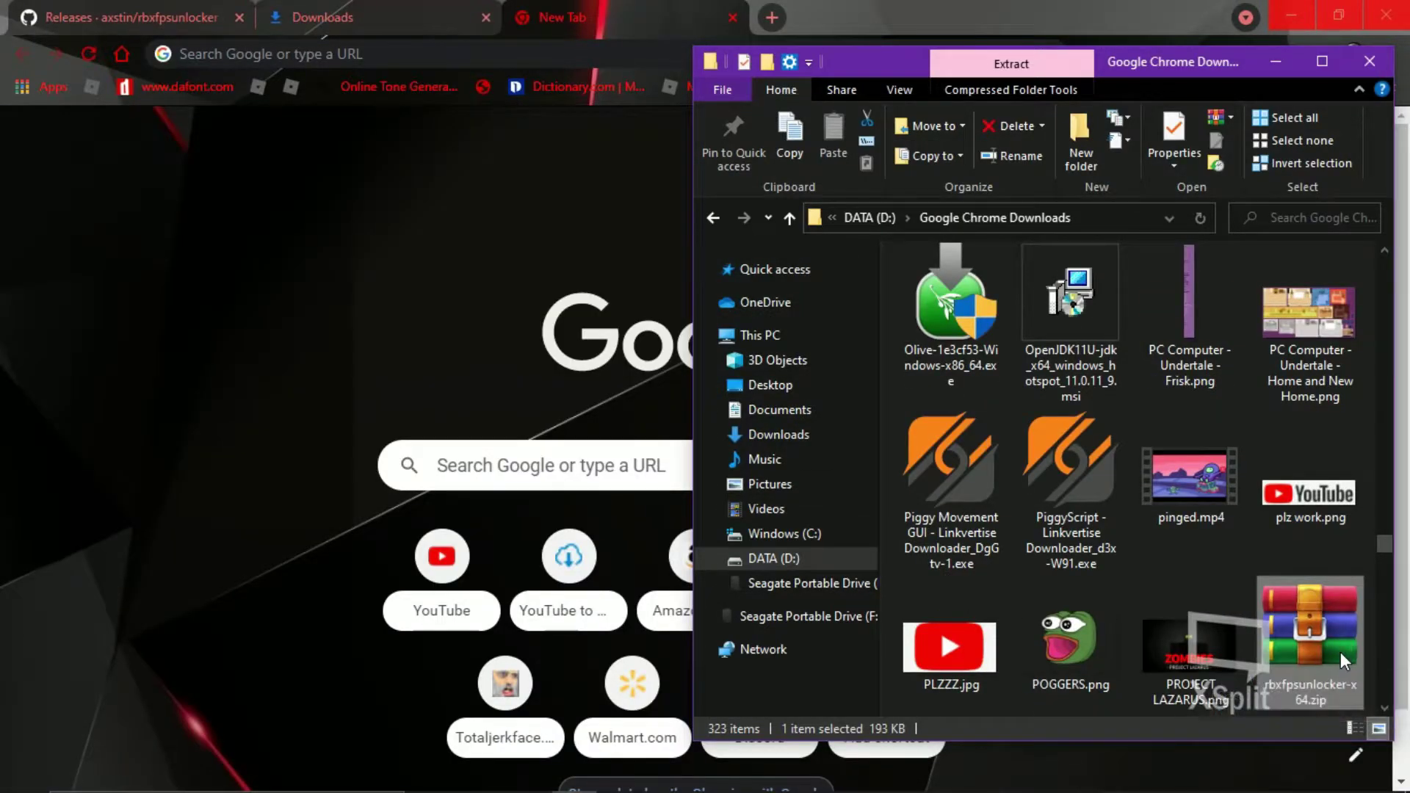
{"action": "key", "text": "shift+Delete"}
{"action": "left_click", "coordinate": [826, 497]}
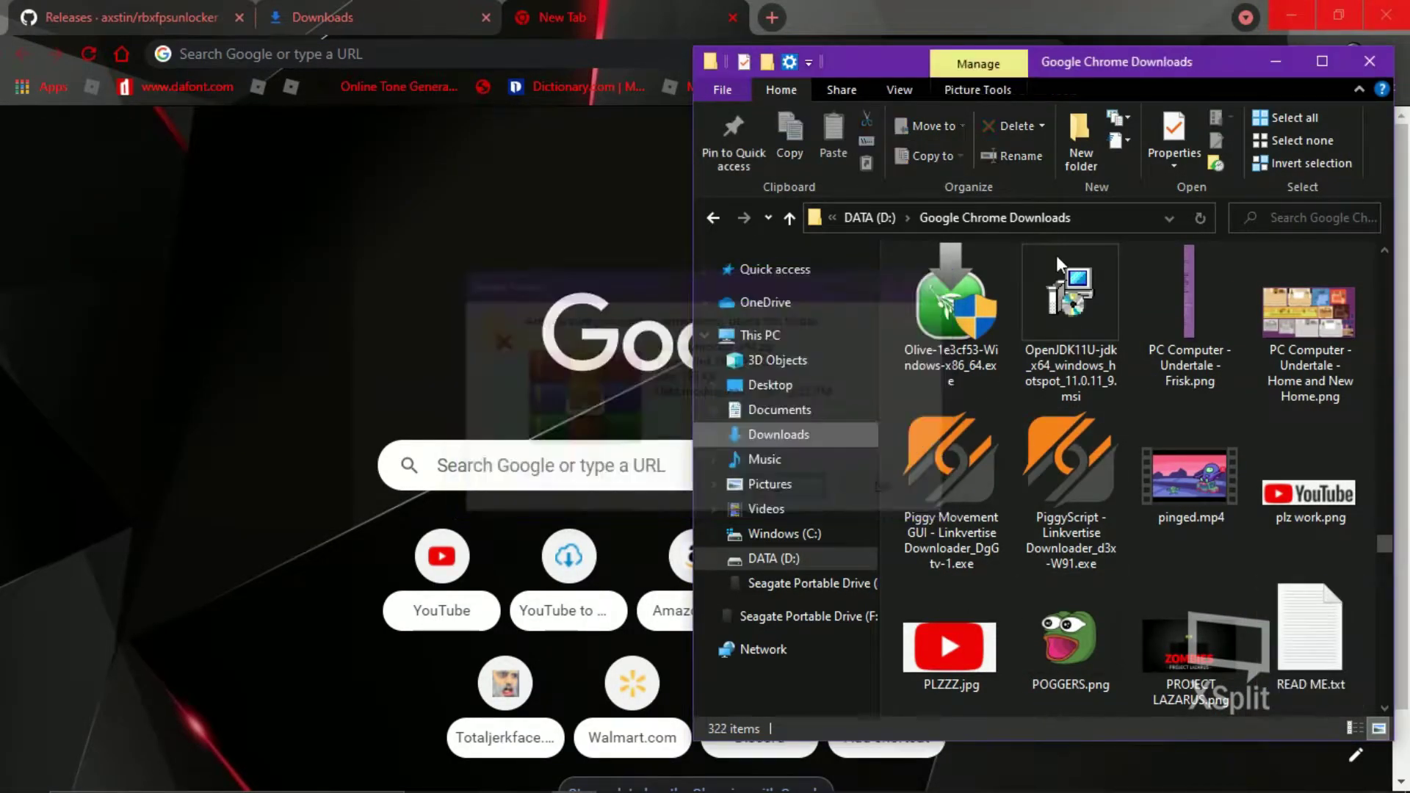
Step: Open the extracted rbxfpsunlocker-x64 folder and close the Downloads and Releases tabs
{"action": "left_click", "coordinate": [1306, 218]}
{"action": "type", "text": "rbxfps"}
{"action": "key", "text": "Return"}
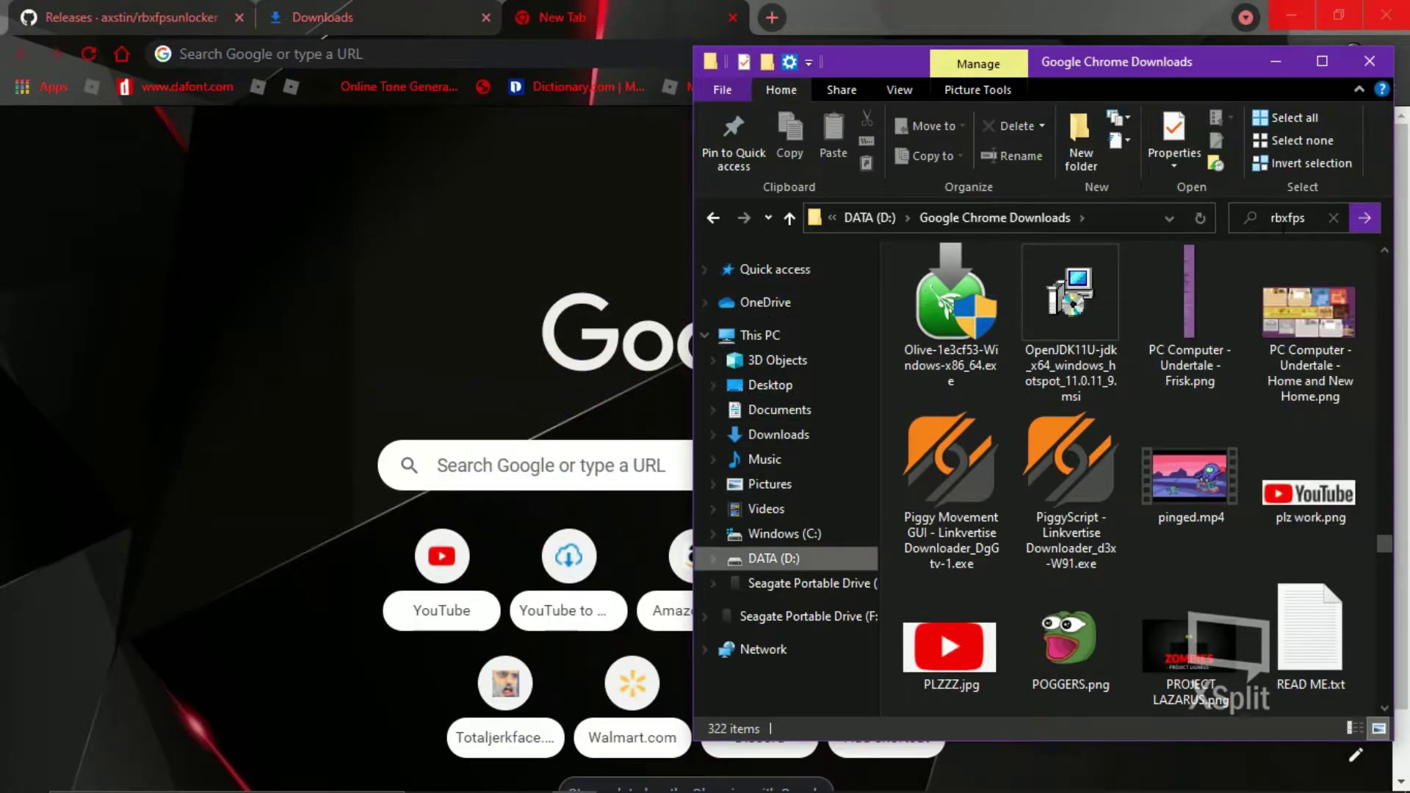
{"action": "left_click", "coordinate": [955, 305]}
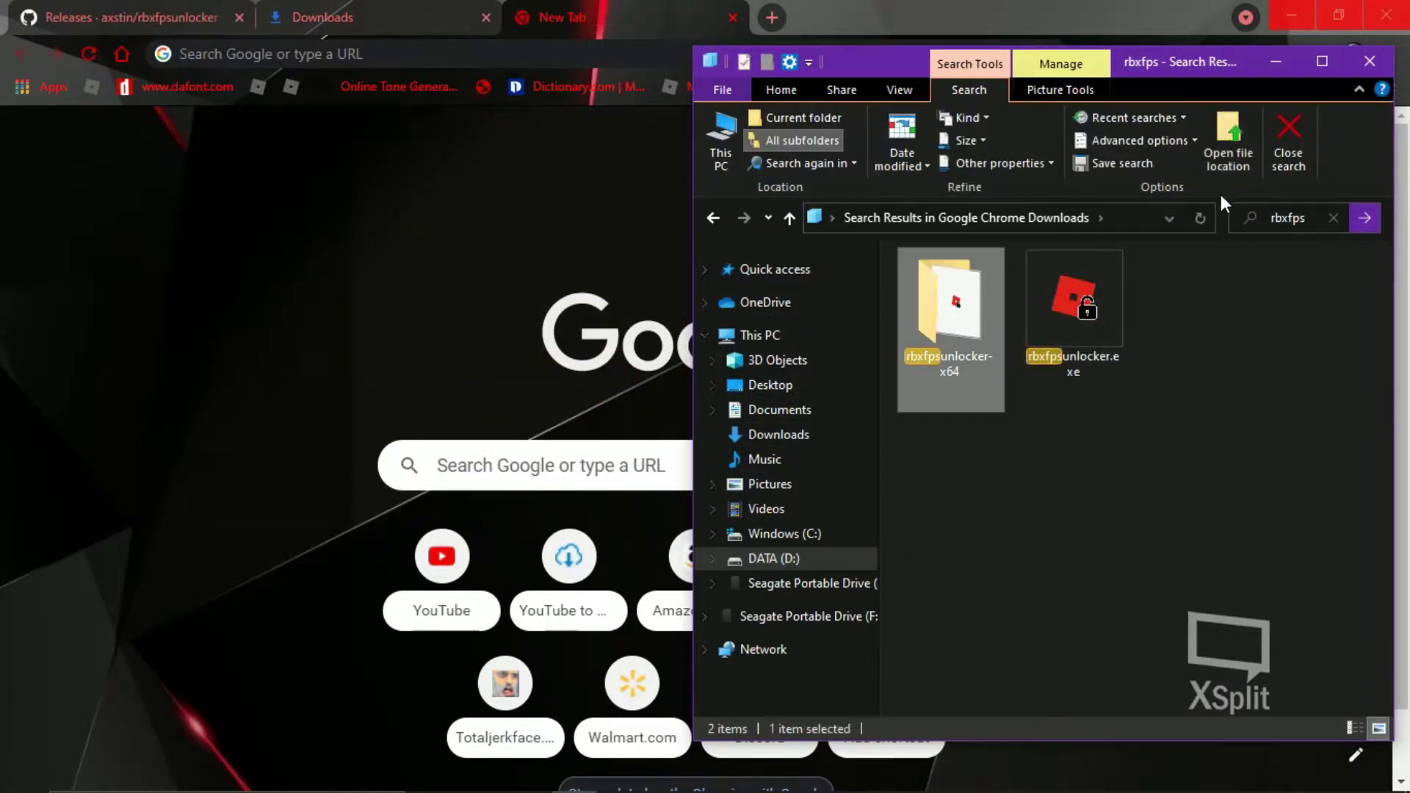
{"action": "left_click", "coordinate": [1231, 132]}
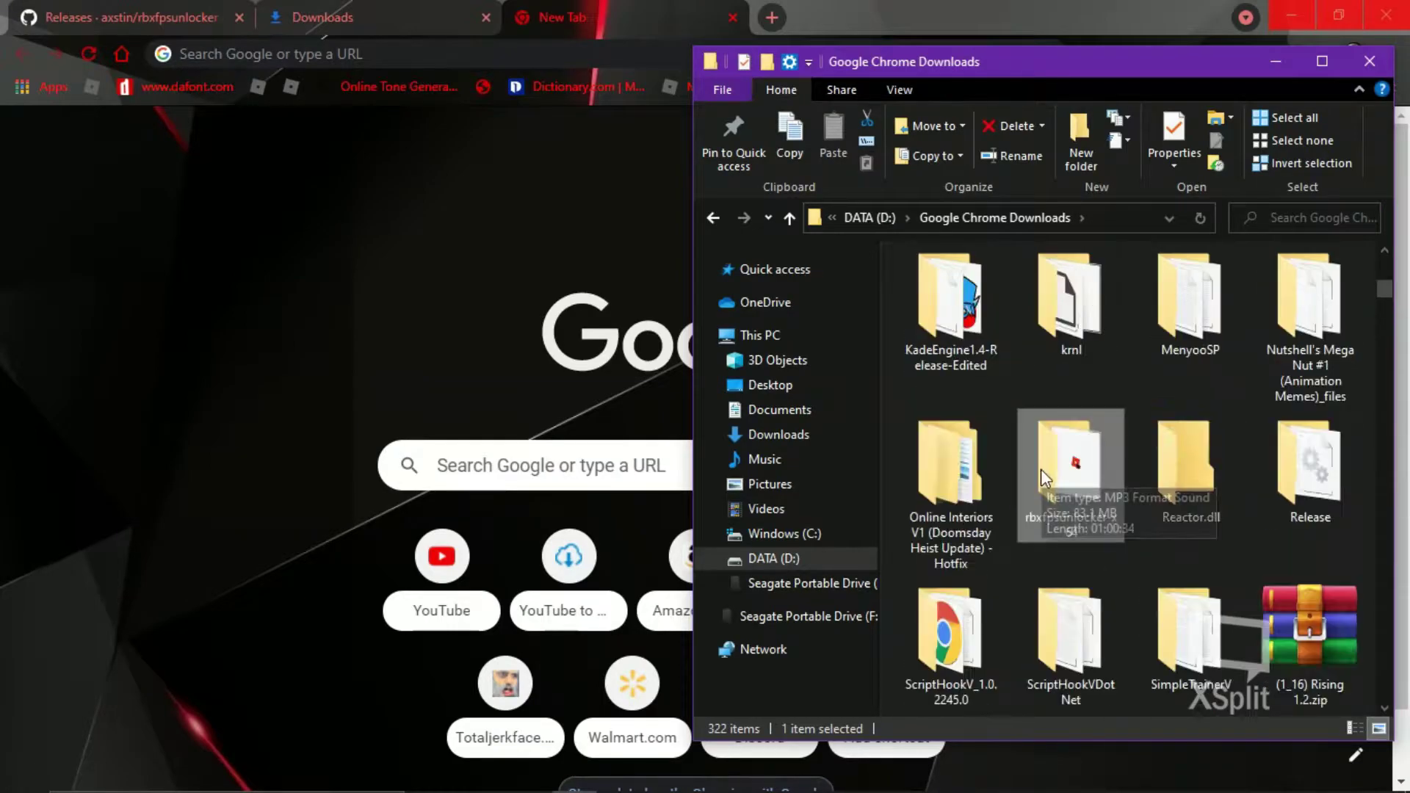
{"action": "double_click", "coordinate": [929, 492]}
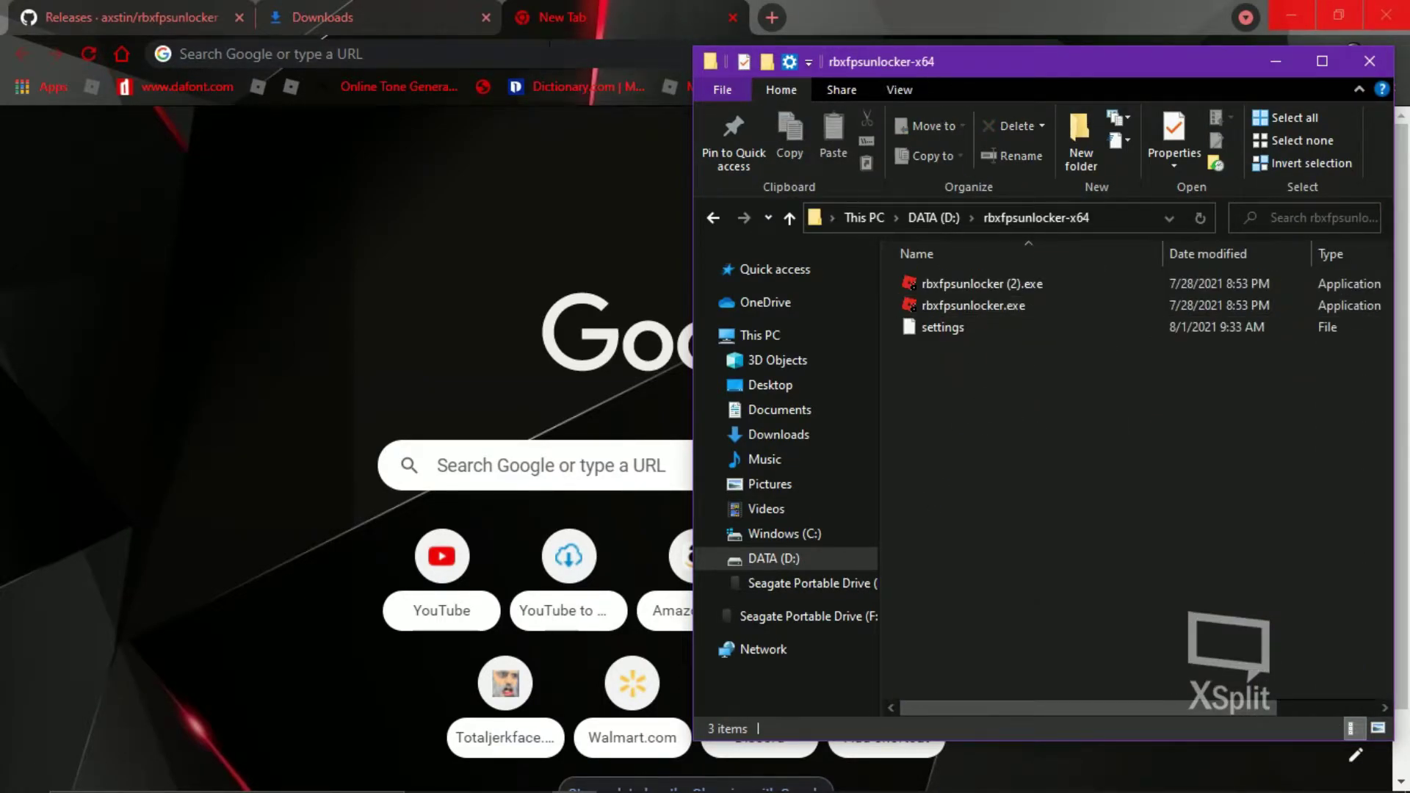
{"action": "left_click", "coordinate": [486, 17]}
{"action": "left_click", "coordinate": [241, 17]}
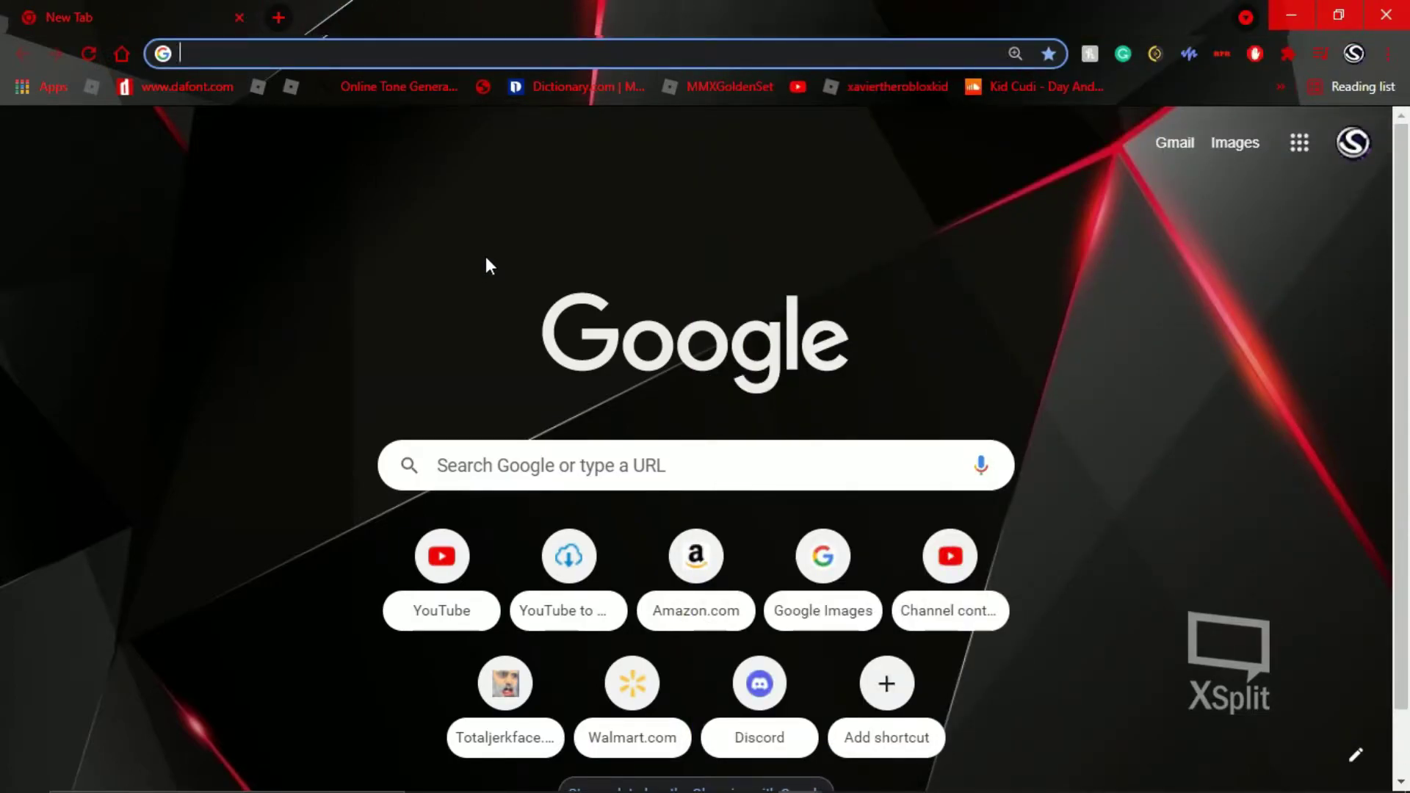
{"action": "type", "text": "frap"}
Step: Search Google for 'fraps' and go to the Fraps 3.5.99 download page on fraps.com
{"action": "key", "text": "BackSpace"}
{"action": "key", "text": "BackSpace"}
{"action": "key", "text": "BackSpace"}
{"action": "type", "text": "fraps"}
{"action": "key", "text": "Return"}
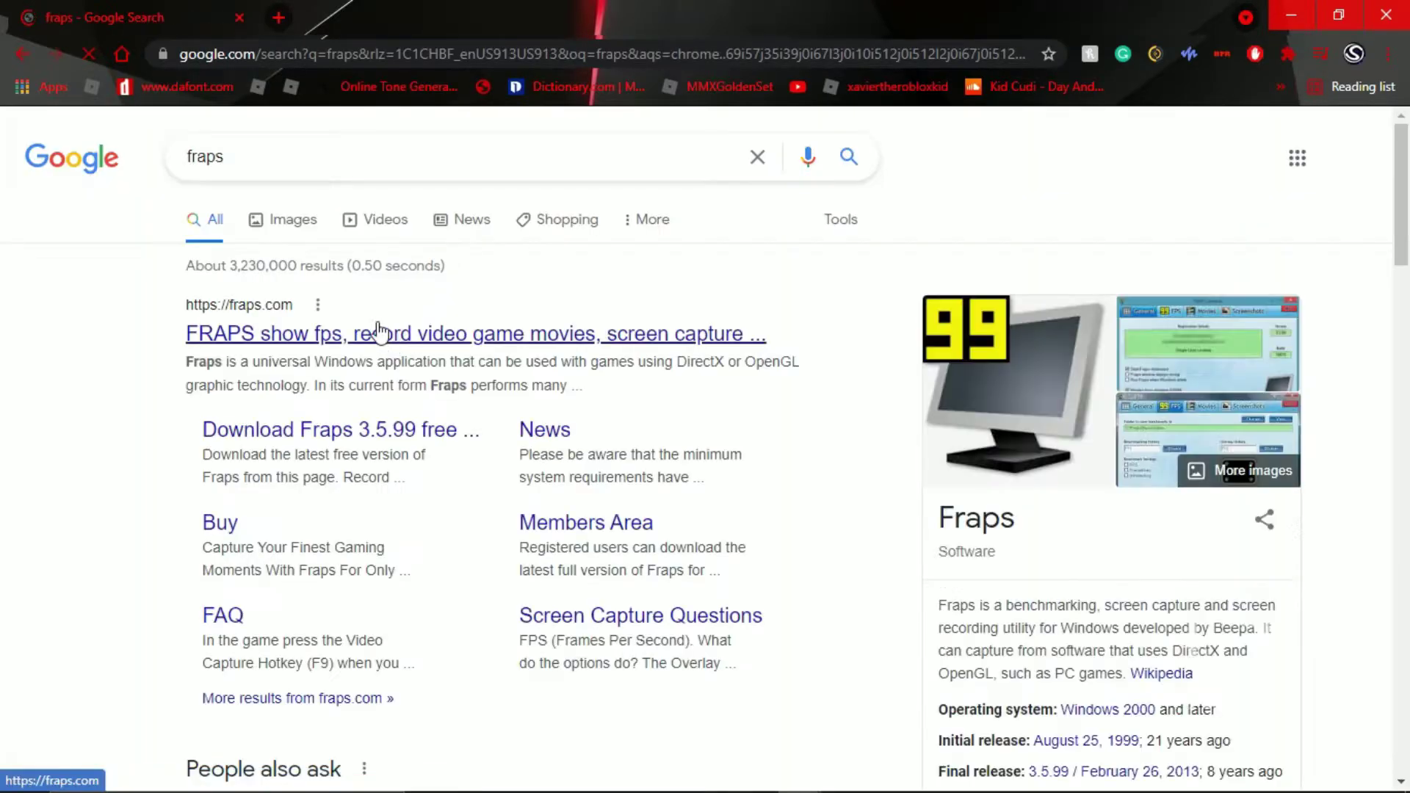
{"action": "left_click", "coordinate": [303, 336]}
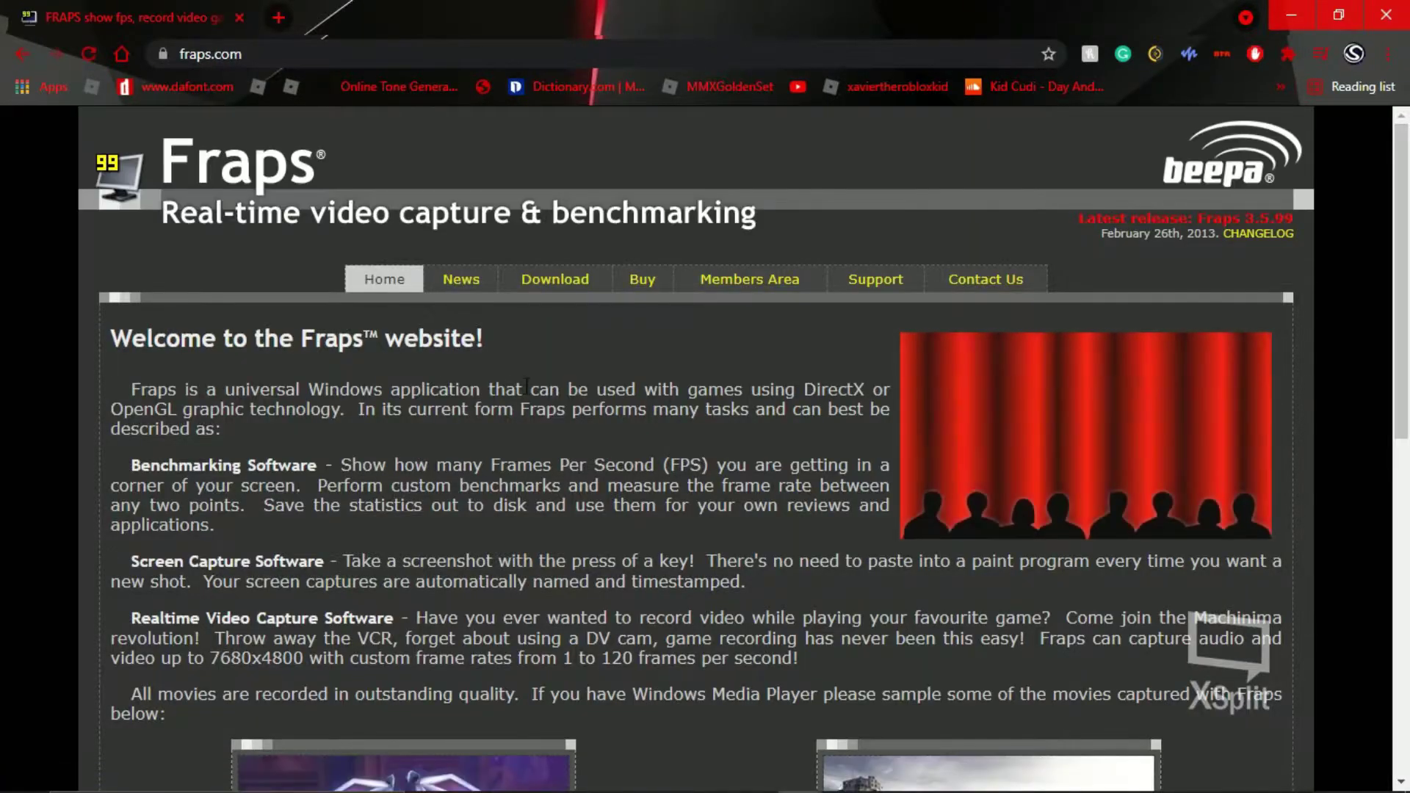
{"action": "scroll", "coordinate": [628, 348], "scroll_direction": "down", "scroll_amount": 2}
{"action": "scroll", "coordinate": [618, 350], "scroll_direction": "up", "scroll_amount": 2}
{"action": "left_click", "coordinate": [550, 279]}
{"action": "scroll", "coordinate": [613, 400], "scroll_direction": "down", "scroll_amount": 1}
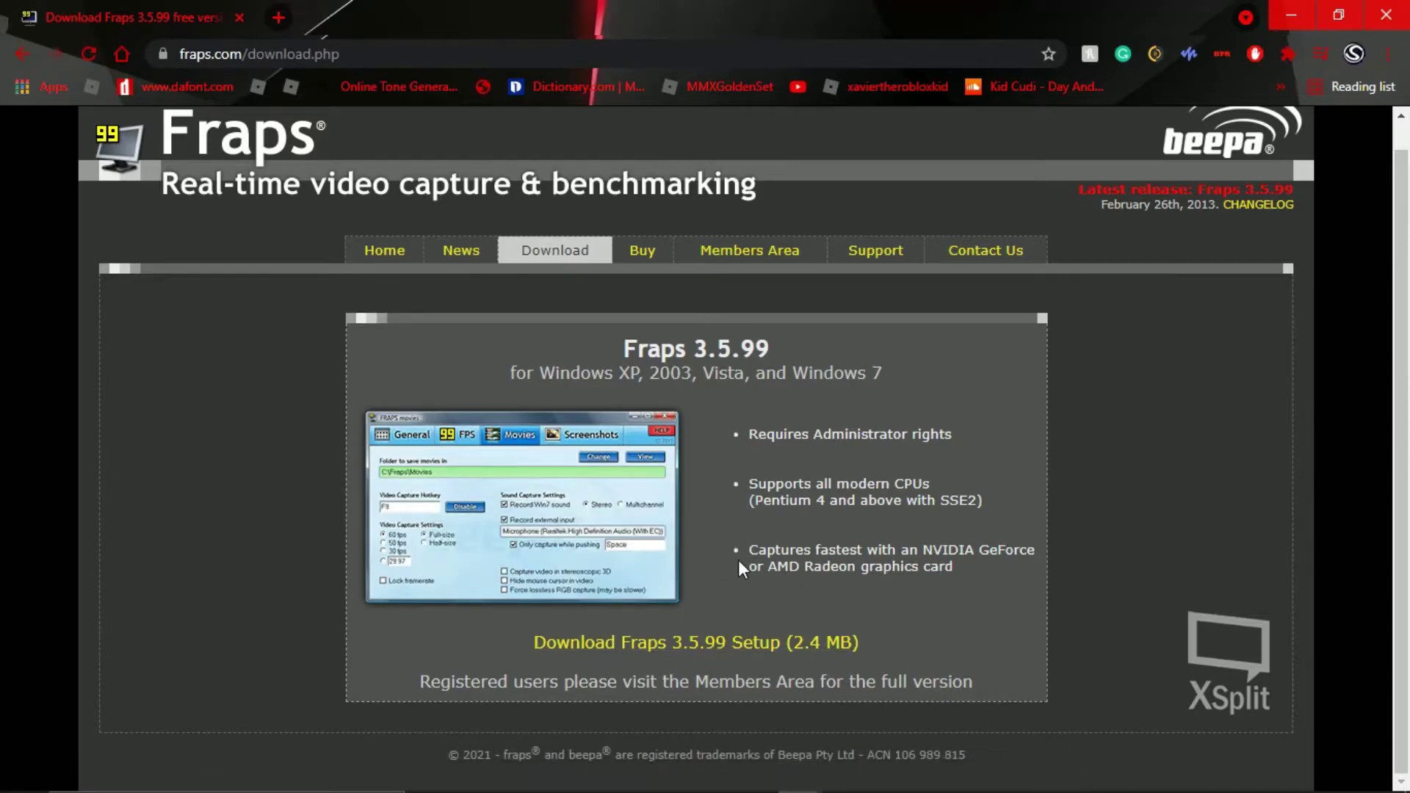
Step: Close the Fraps tab and load the Roblox home page from the bookmark
{"action": "left_click", "coordinate": [279, 17]}
{"action": "left_click", "coordinate": [198, 19]}
{"action": "left_click", "coordinate": [238, 17]}
{"action": "left_click", "coordinate": [94, 86]}
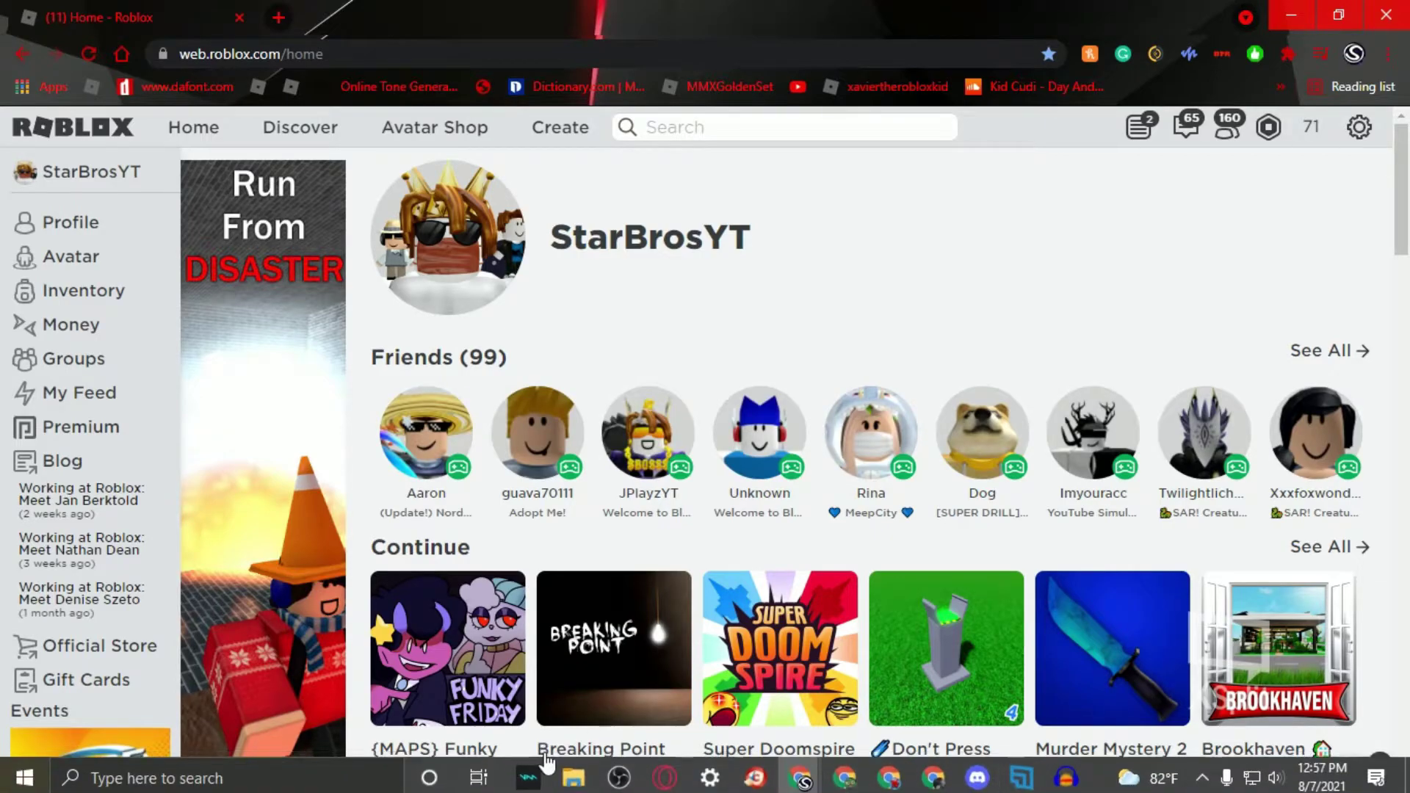
Step: Run rbxfpsunlocker.exe, close the rbxfpsunlocker-x64 folder, and launch {MAPS} Funky Friday
{"action": "left_click", "coordinate": [585, 780]}
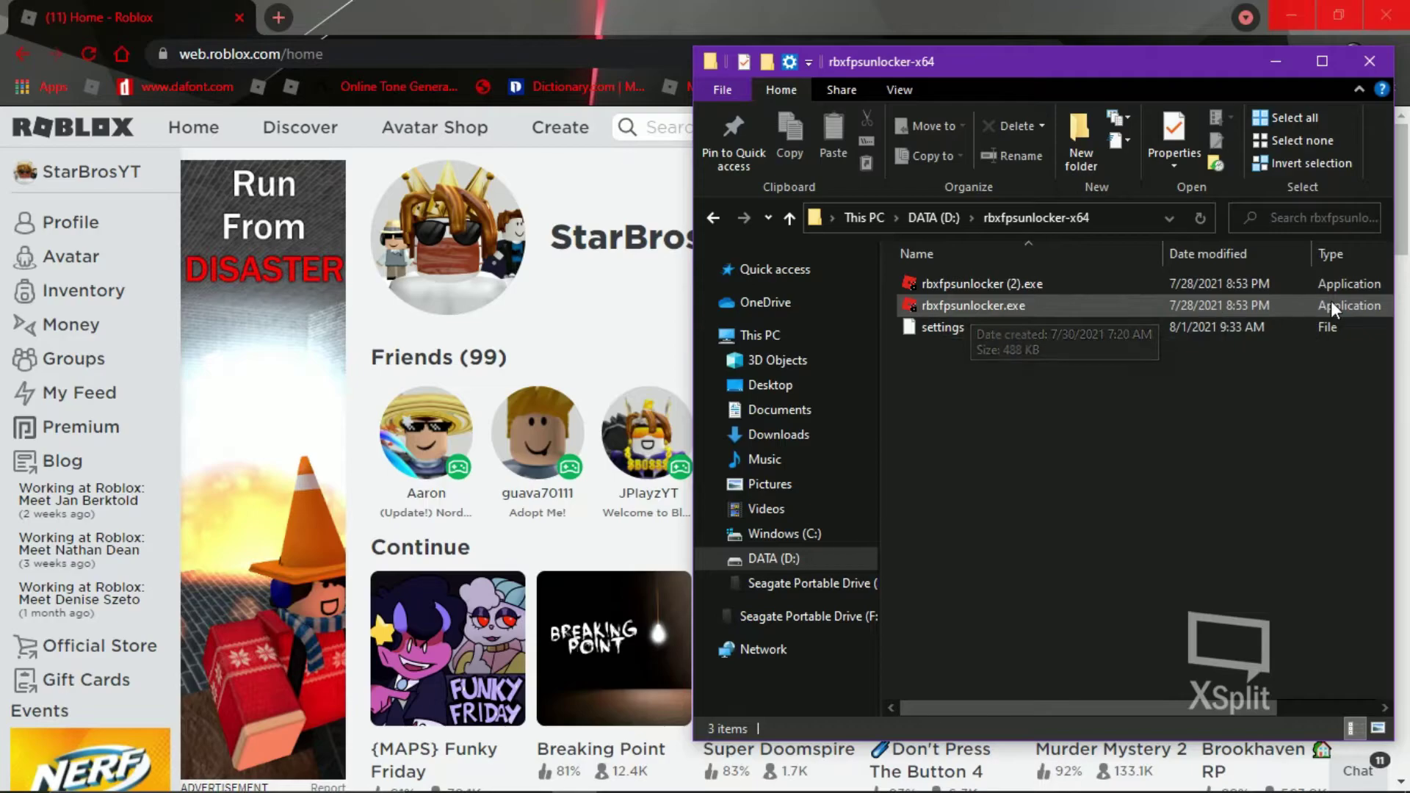
{"action": "double_click", "coordinate": [985, 308]}
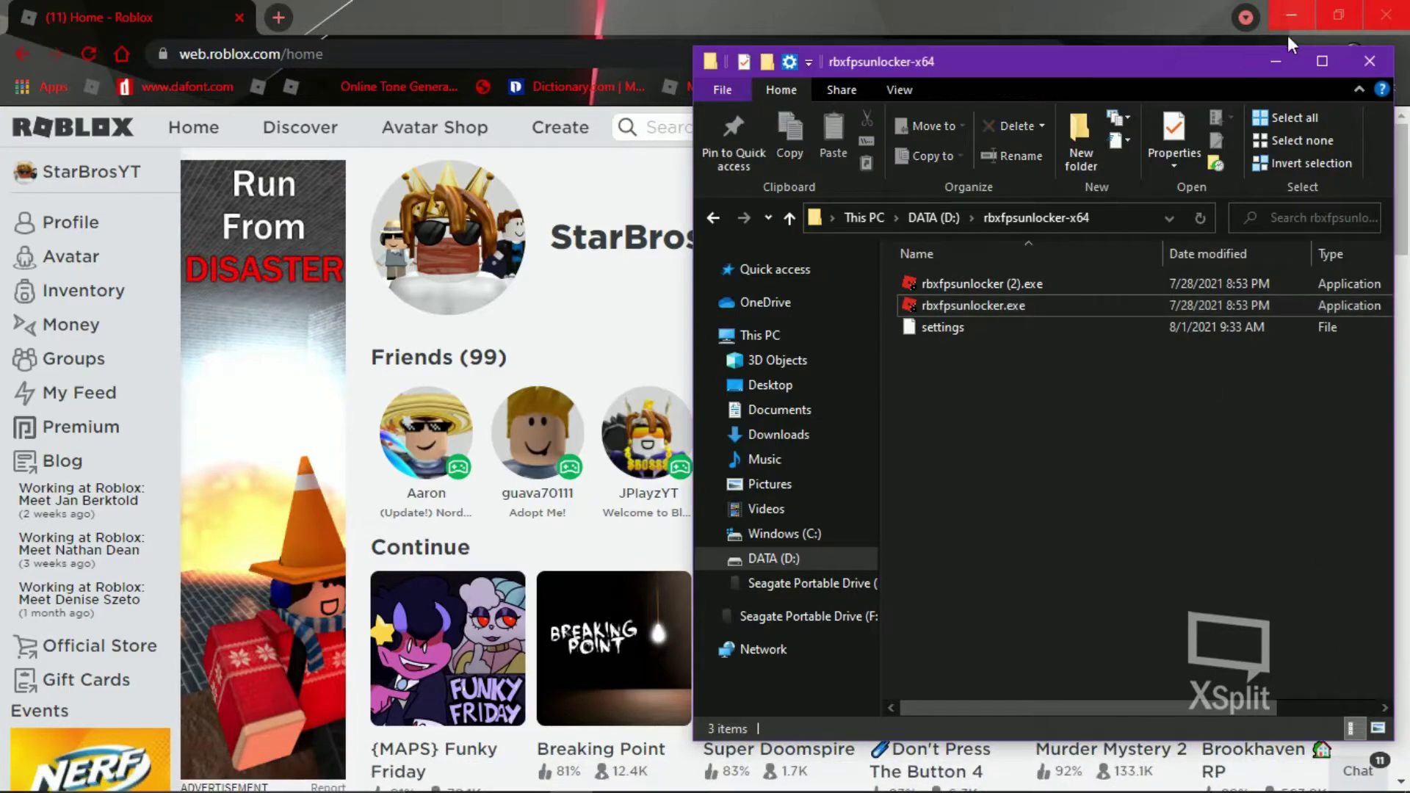
{"action": "left_click", "coordinate": [1370, 63]}
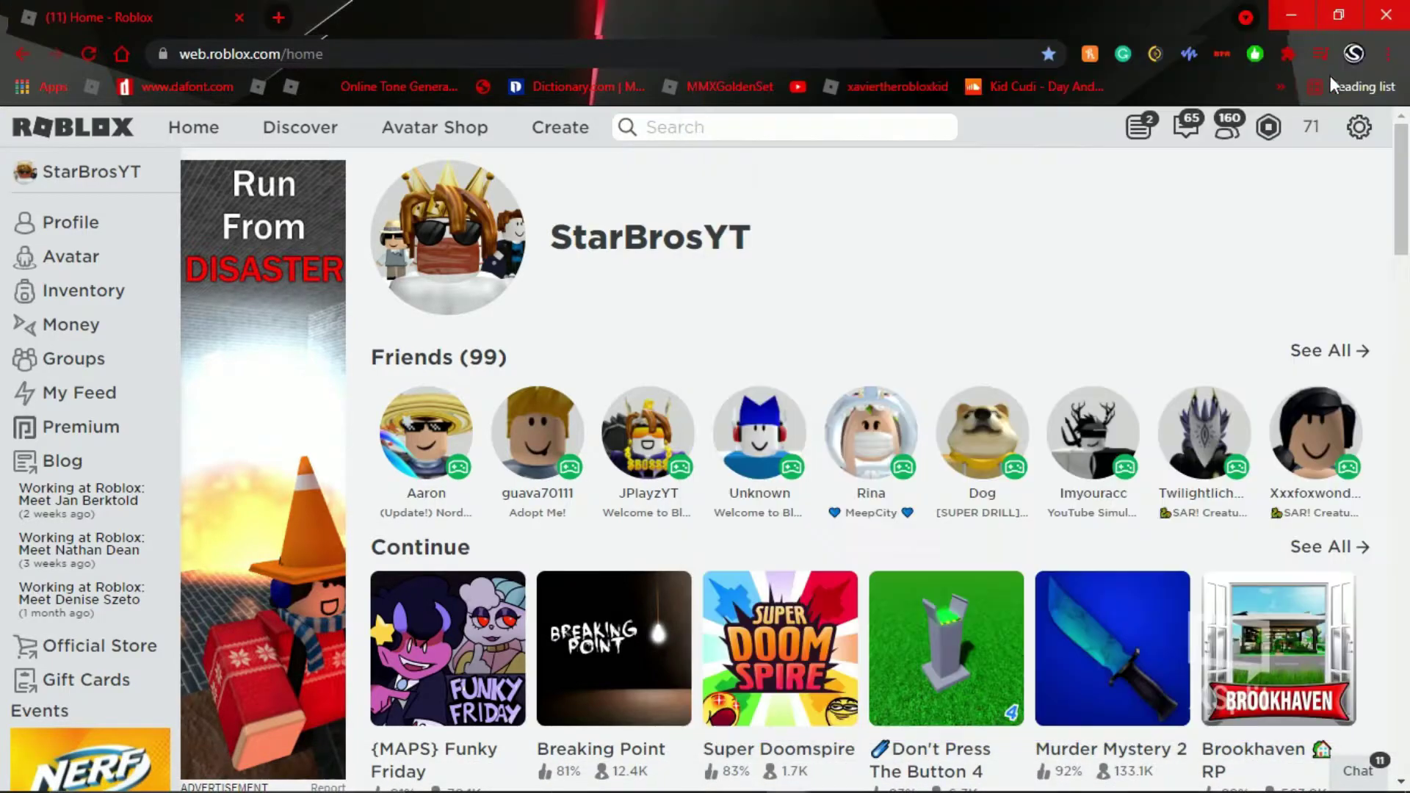
{"action": "left_click", "coordinate": [429, 634]}
{"action": "left_click", "coordinate": [1041, 556]}
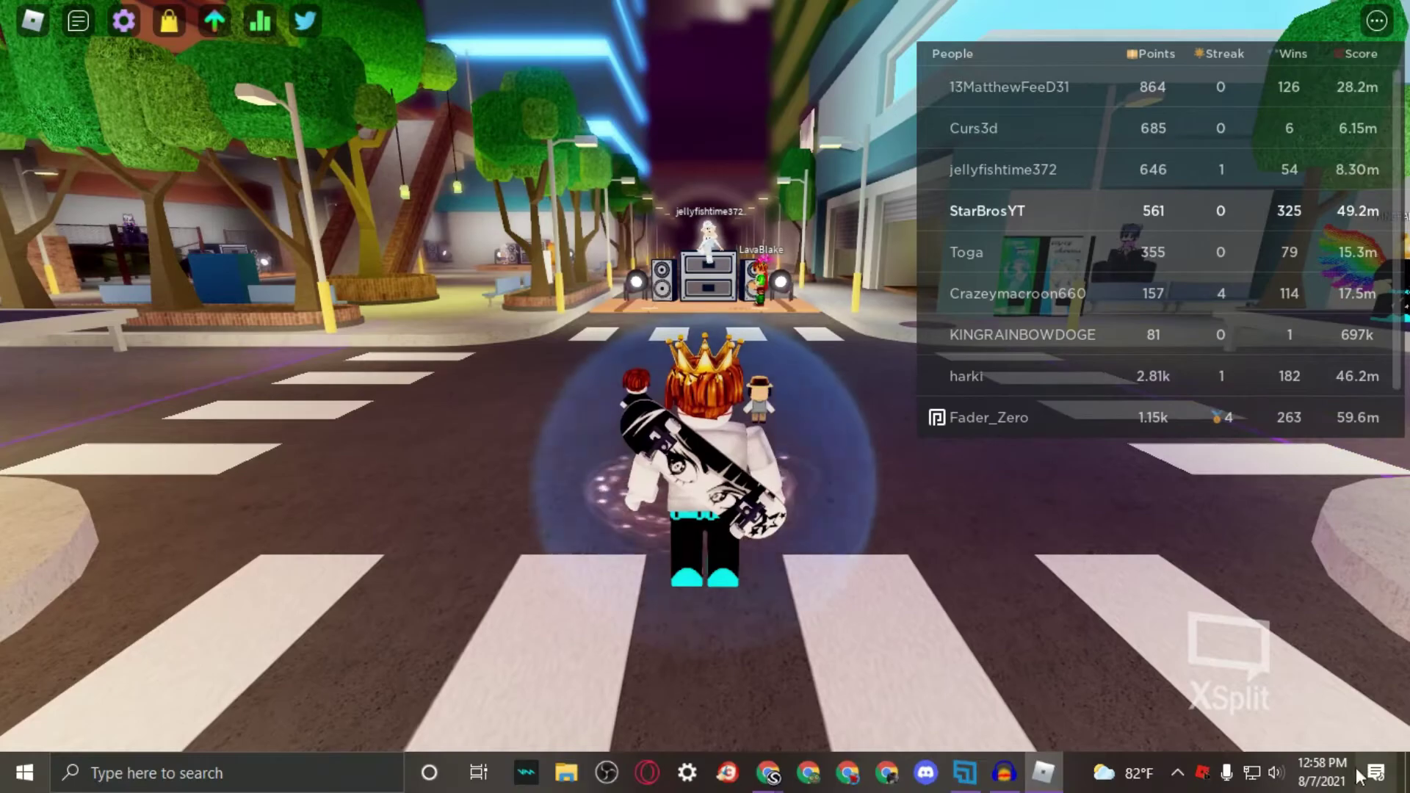
Step: Walk the avatar across the street and up the brick ramp to the upper walkway, with frames near 330
{"action": "left_click", "coordinate": [1342, 715]}
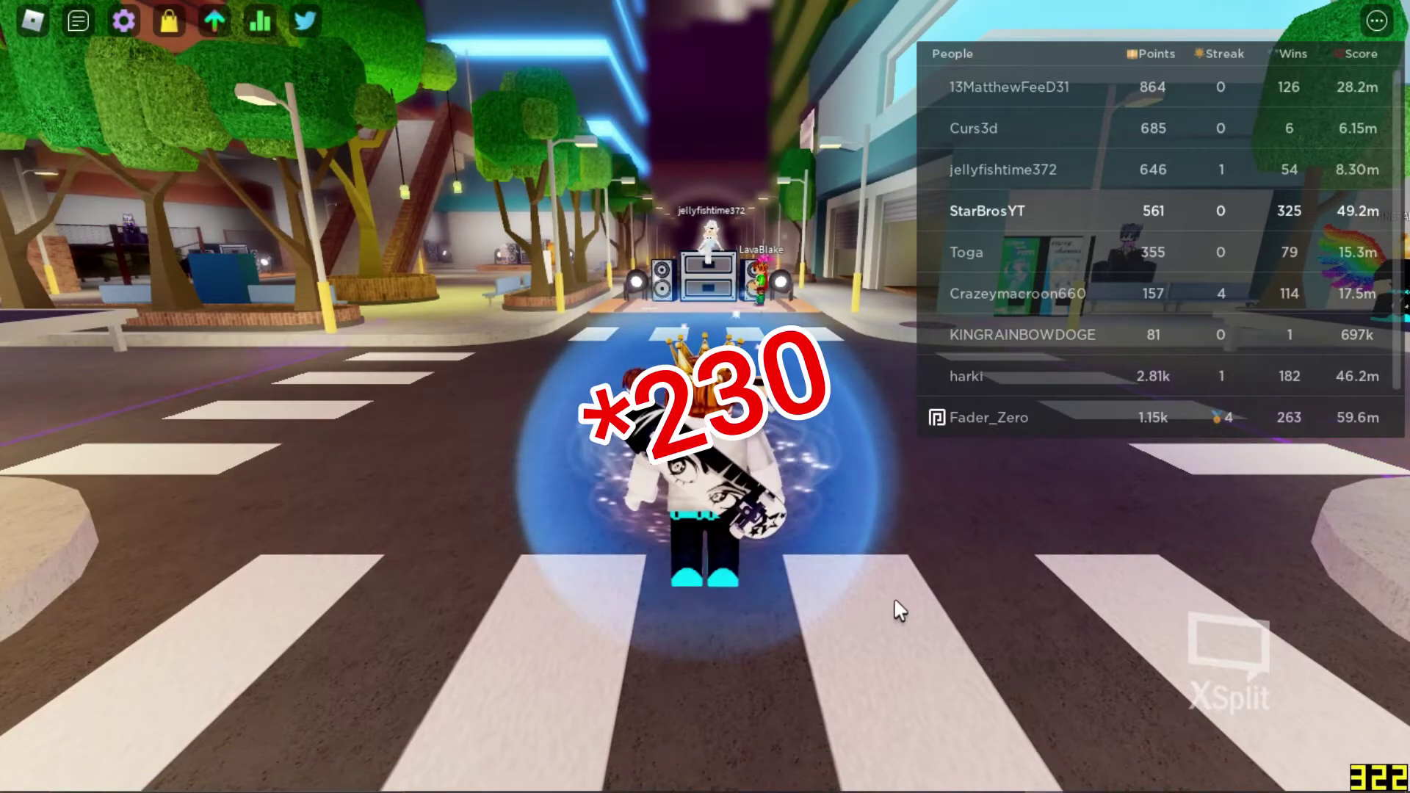
{"action": "key", "text": "Tab"}
{"action": "key", "text": "s"}
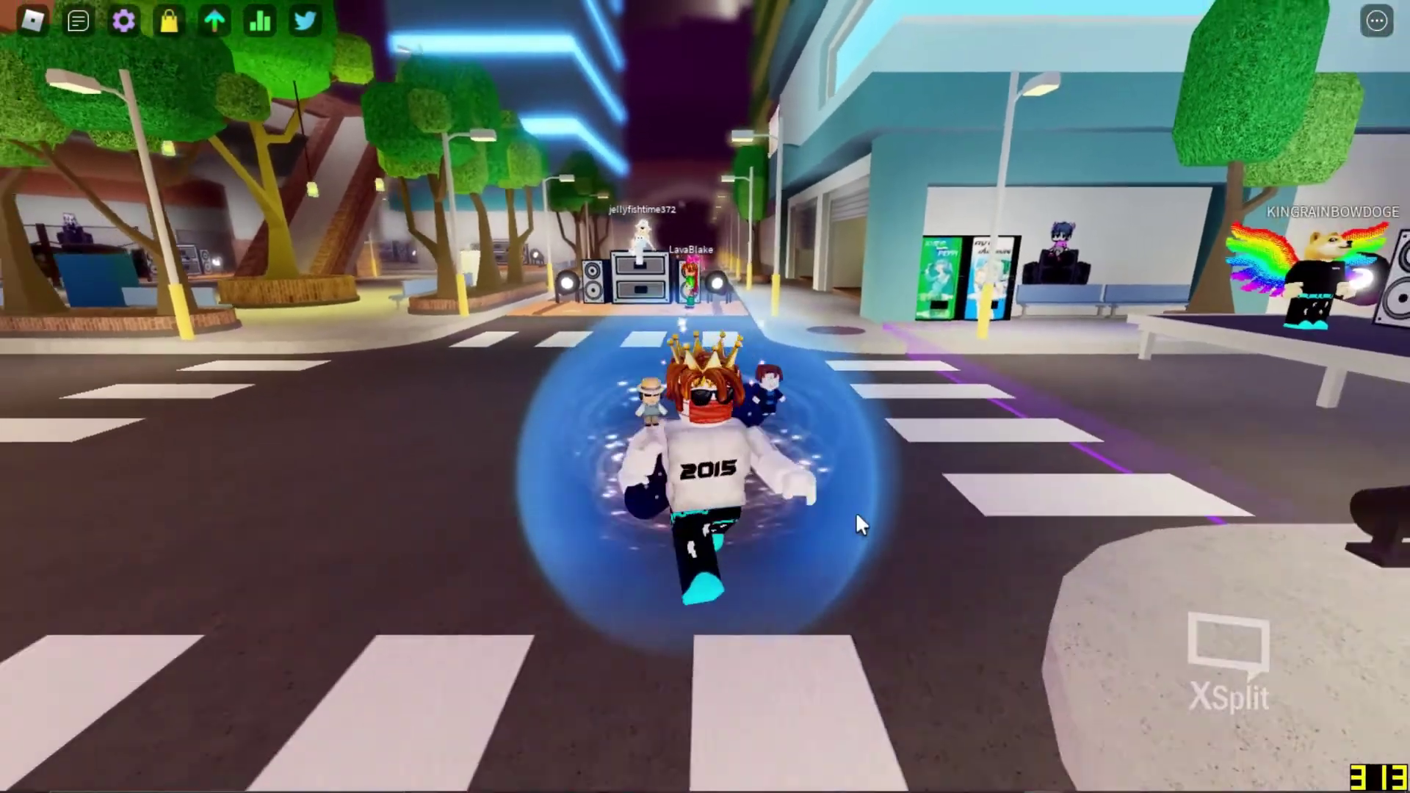
{"action": "key", "text": "1"}
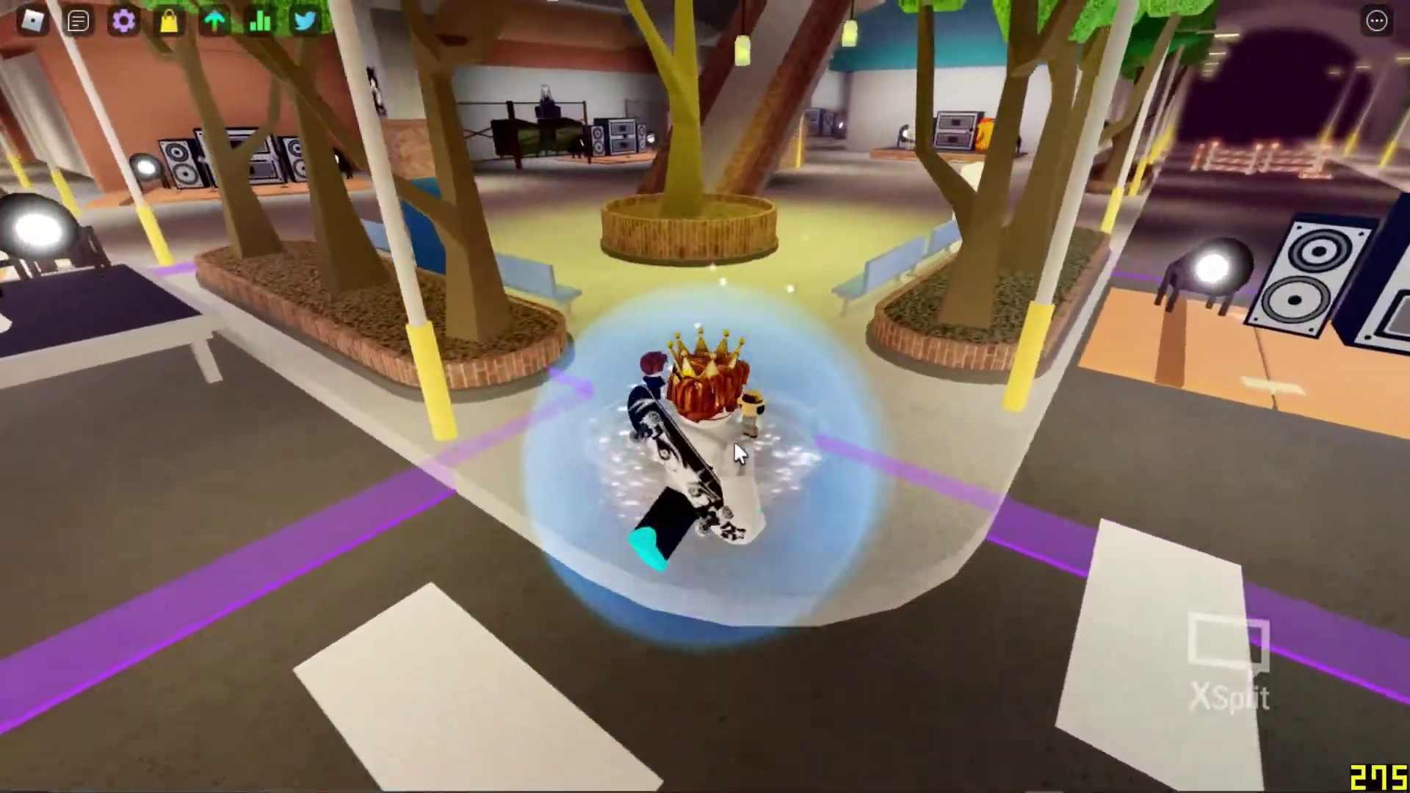
{"action": "key", "text": "w"}
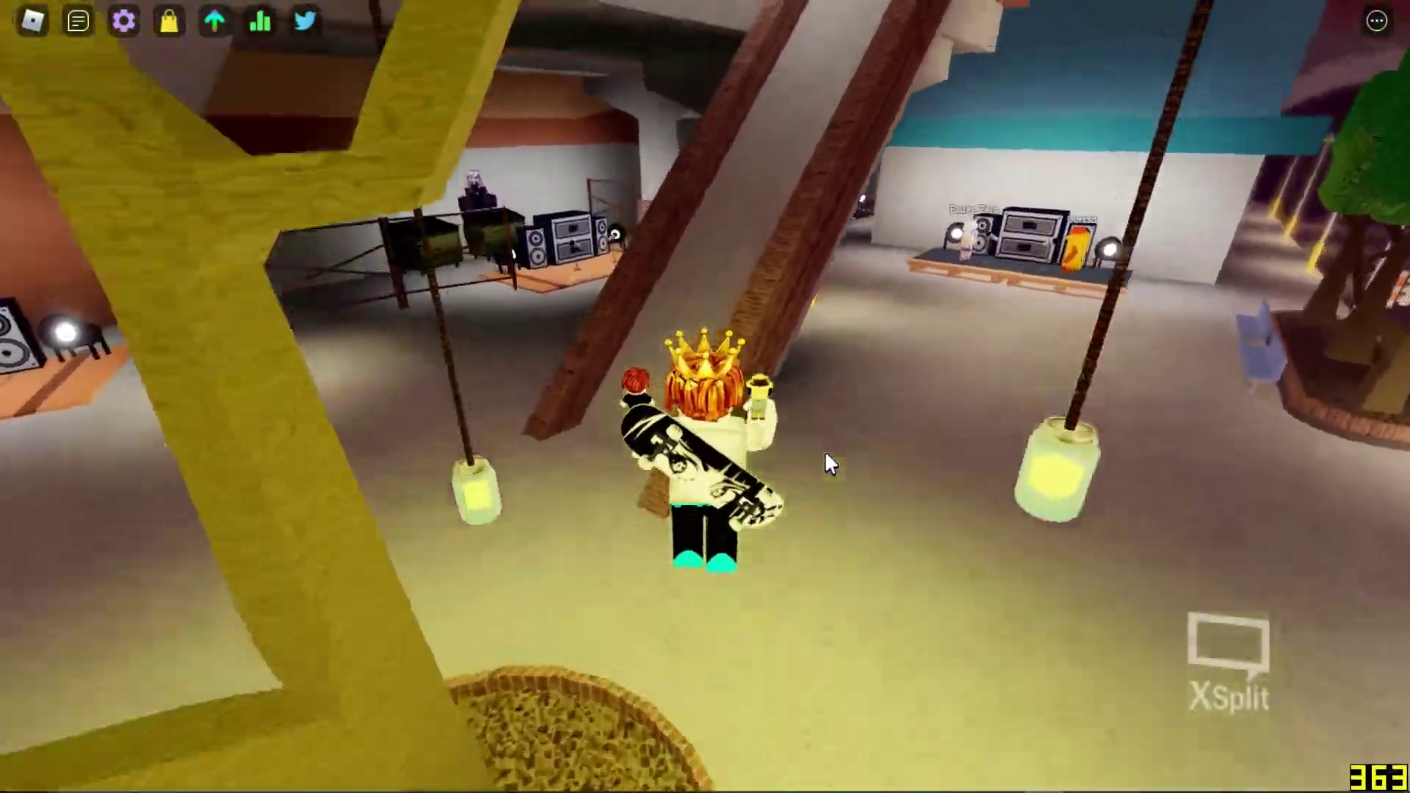
{"action": "key", "text": "w"}
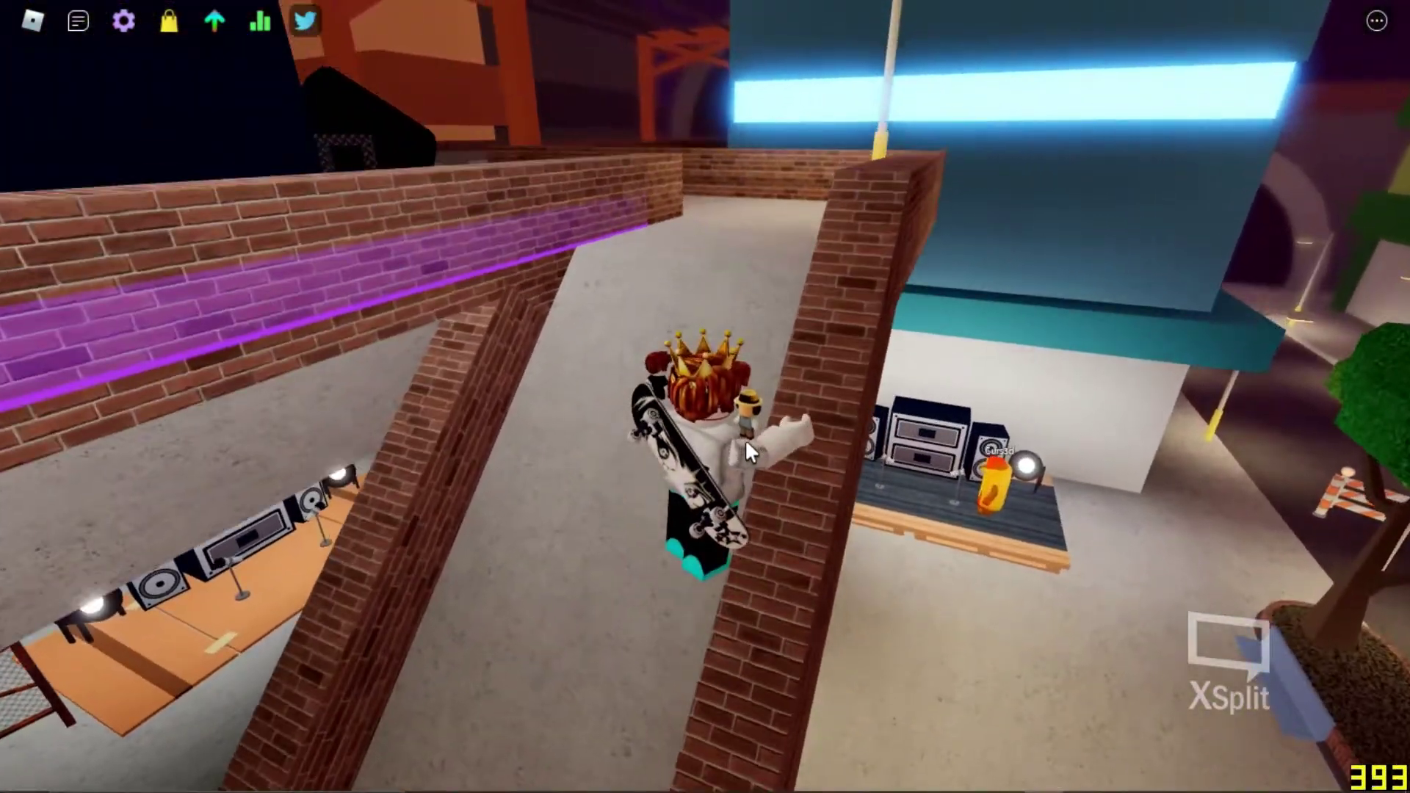
{"action": "key", "text": "s"}
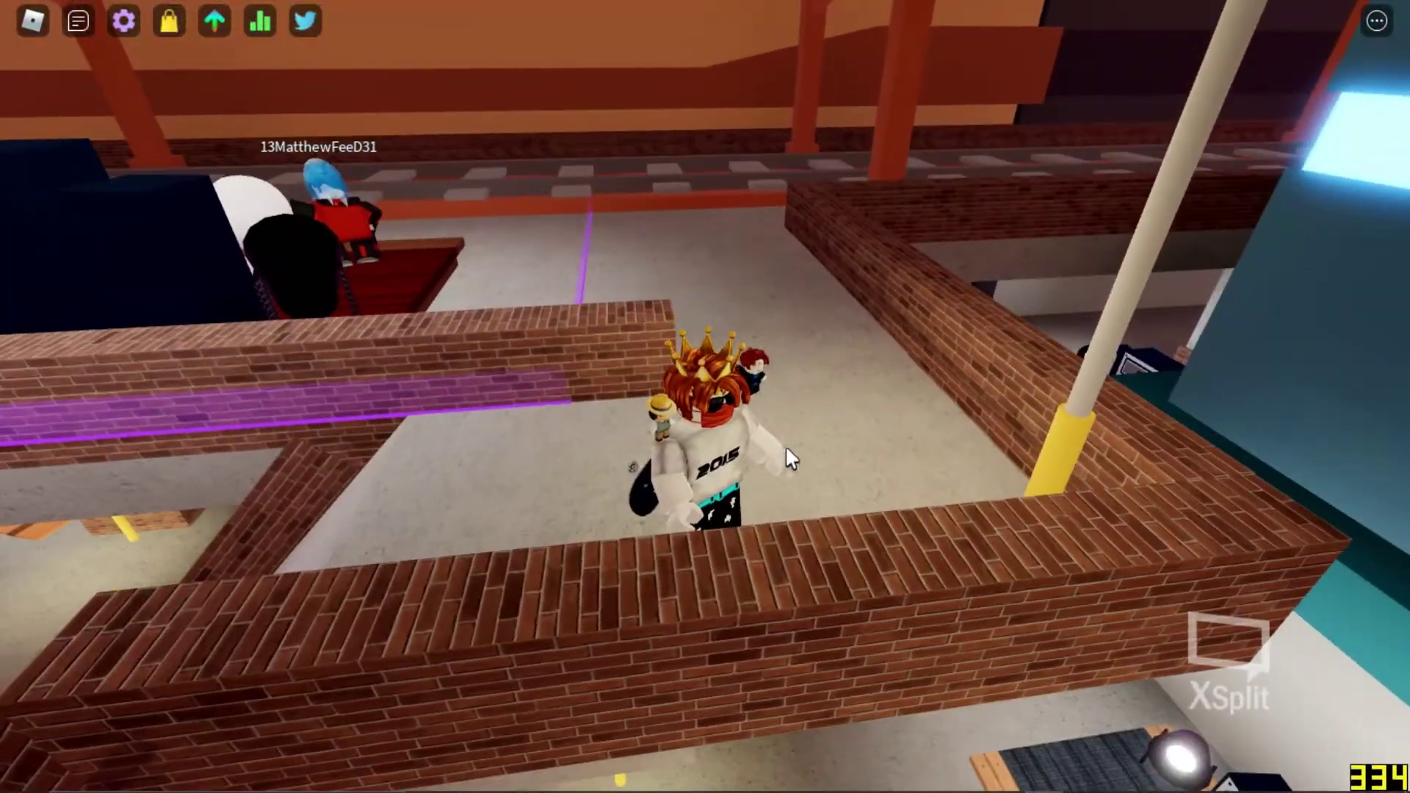